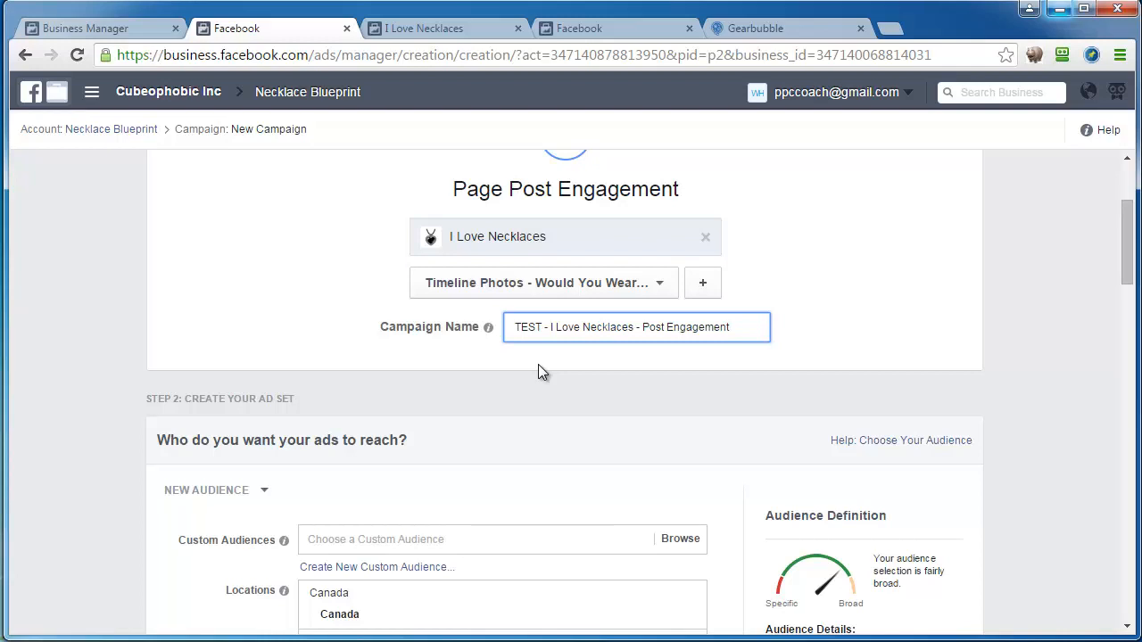
Edit the campaign name to read "TEST - October 27/15 - Police Mom - I Love Necklaces - Post Engagement".
{"action": "type", "text": "Police Mom"}
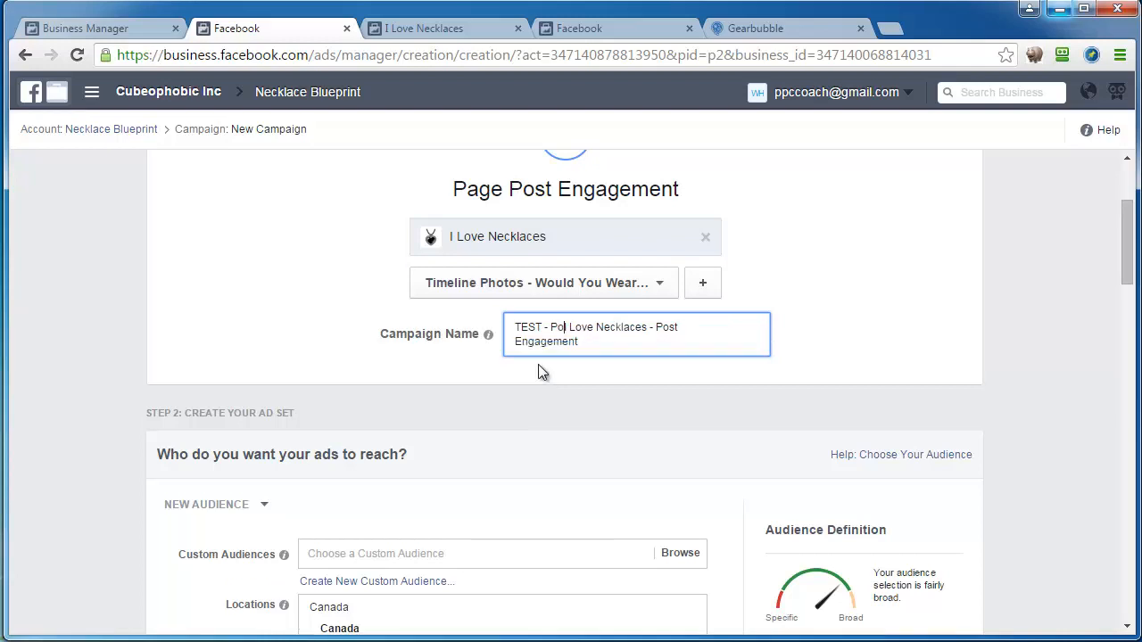
{"action": "type", "text": " -"}
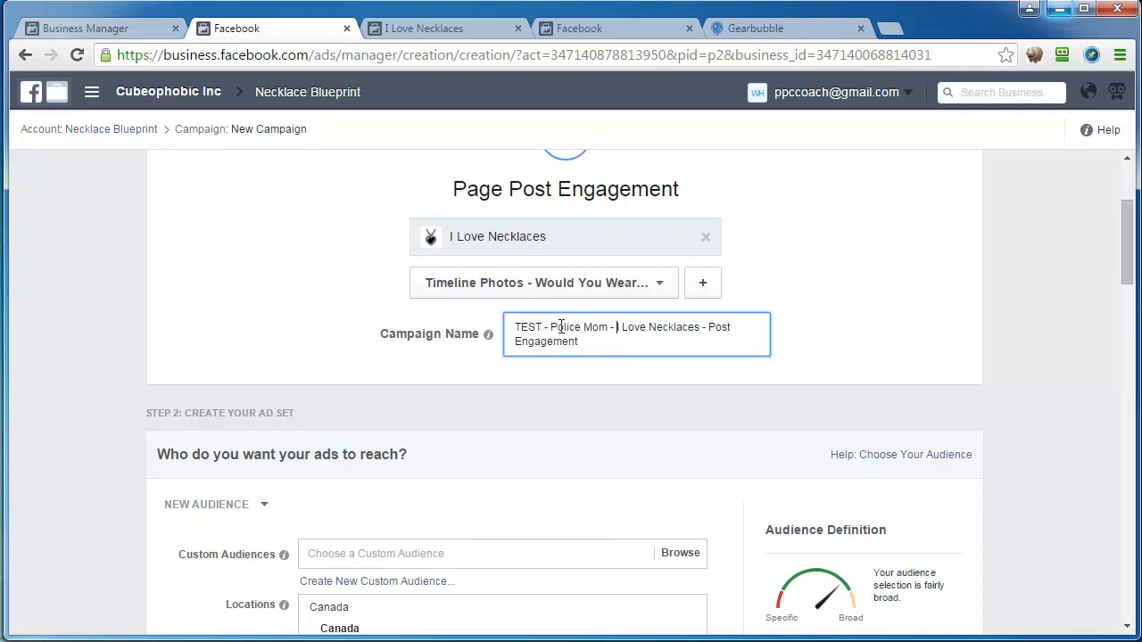
{"action": "left_click", "coordinate": [517, 328]}
{"action": "type", "text": "Octob"}
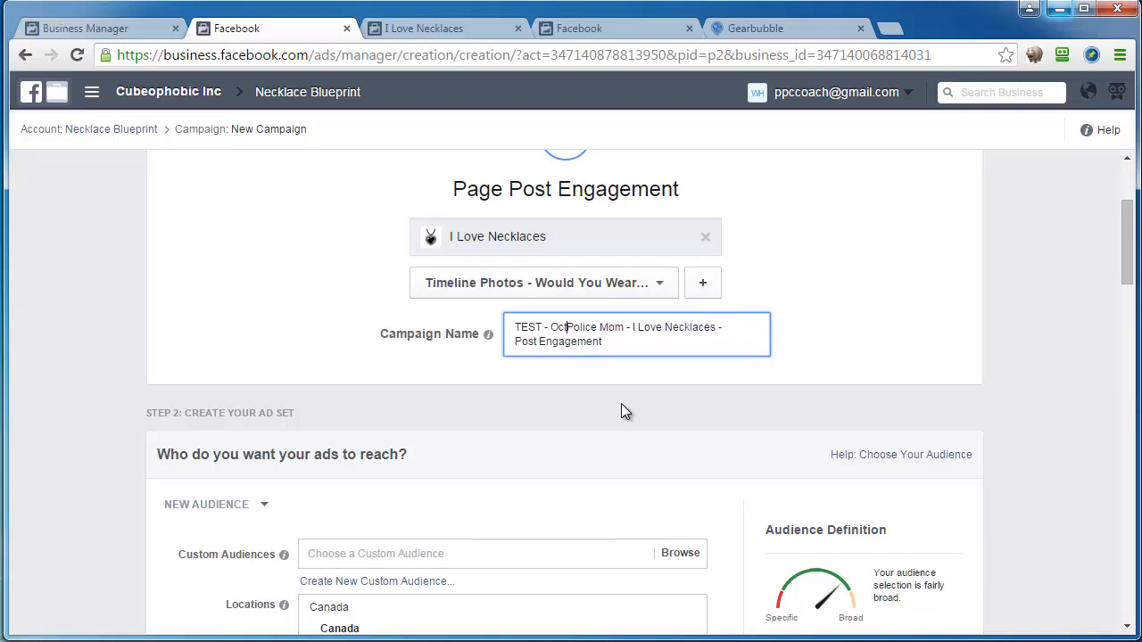
{"action": "type", "text": "er "}
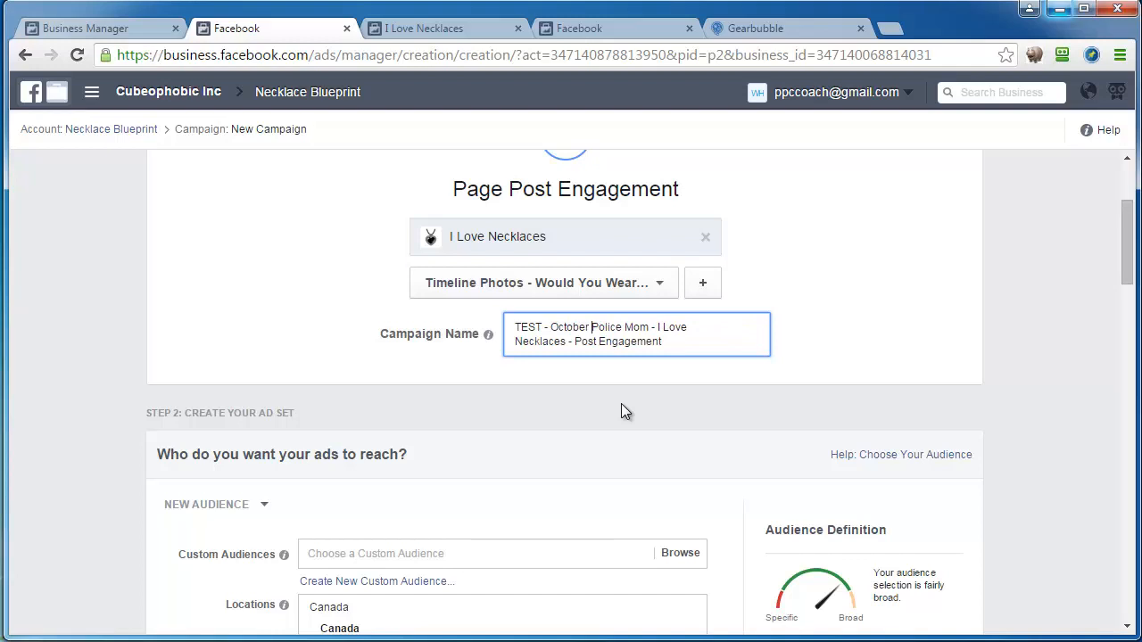
{"action": "type", "text": "27/15"}
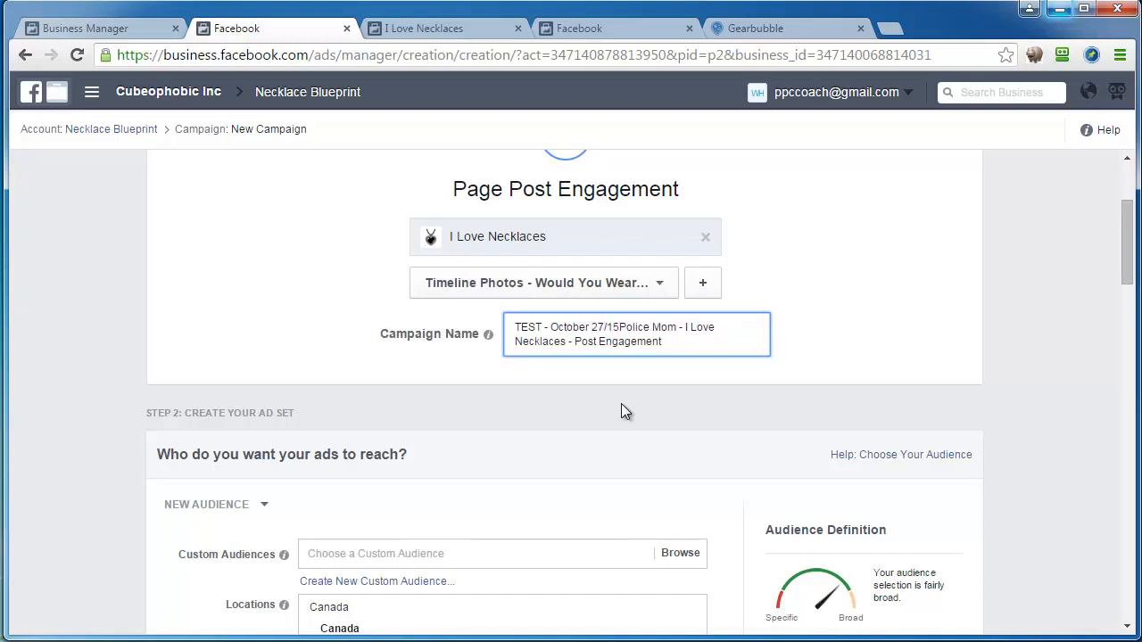
{"action": "type", "text": " -"}
{"action": "left_click", "coordinate": [293, 354]}
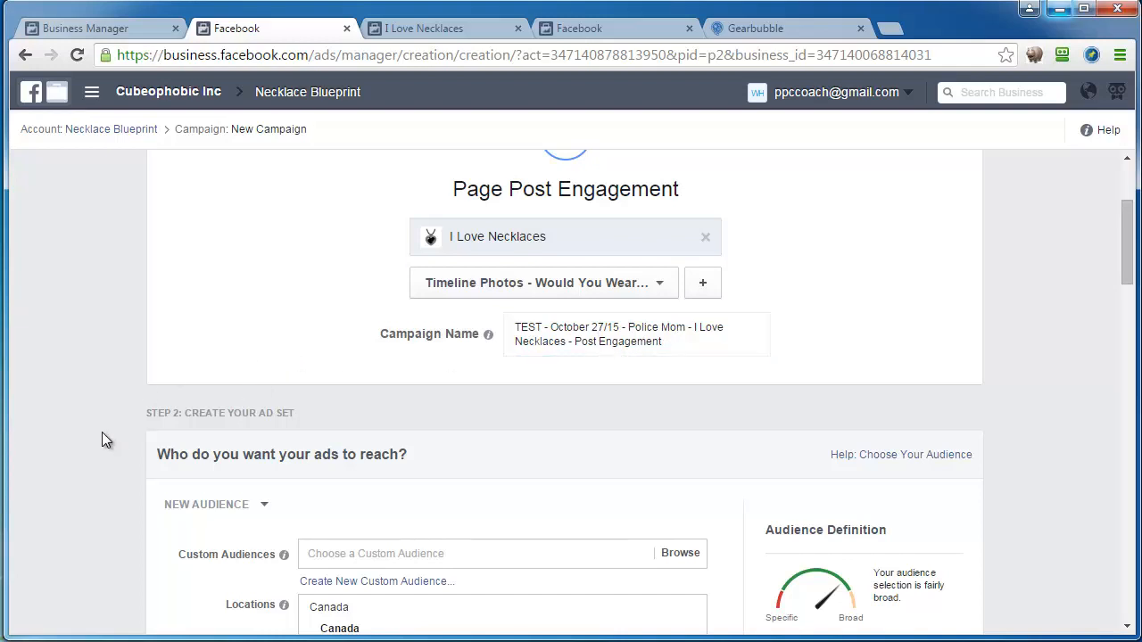
Add the country United States to the new audience's included locations alongside Canada.
{"action": "scroll", "coordinate": [101, 433], "scroll_direction": "down", "scroll_amount": 3}
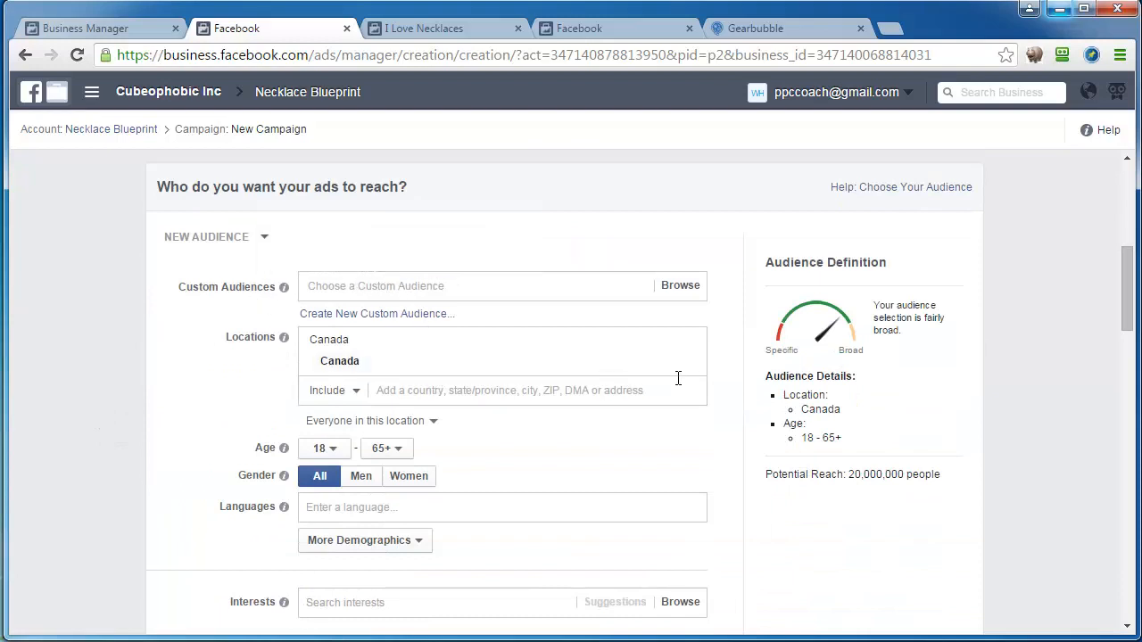
{"action": "left_click", "coordinate": [531, 388]}
{"action": "type", "text": "Unite"}
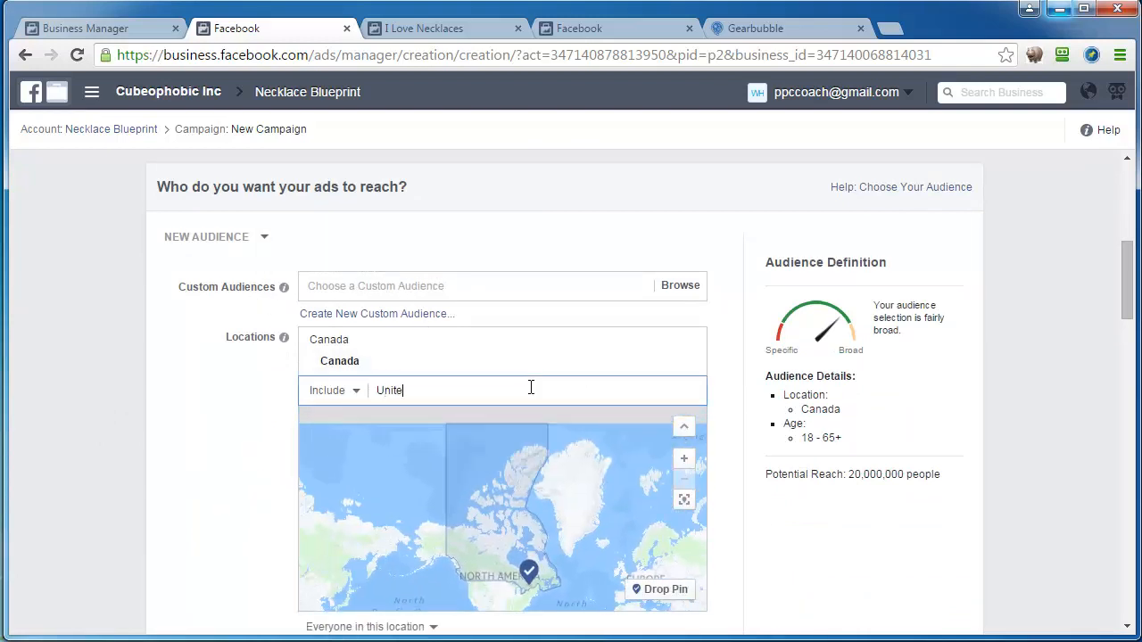
{"action": "type", "text": "d states"}
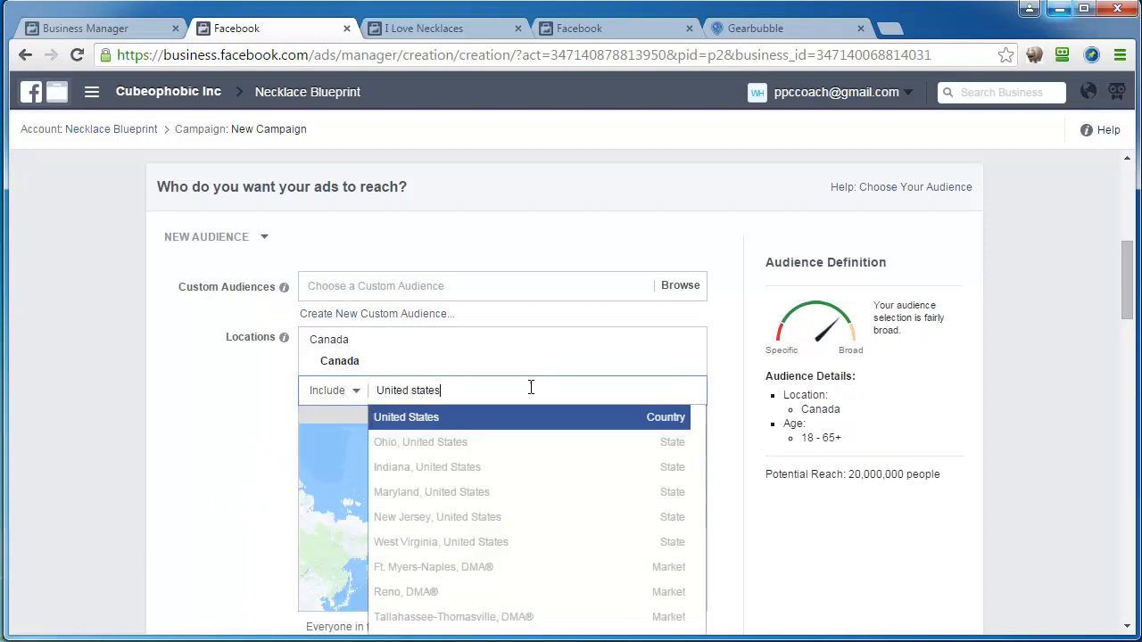
{"action": "key", "text": "Return"}
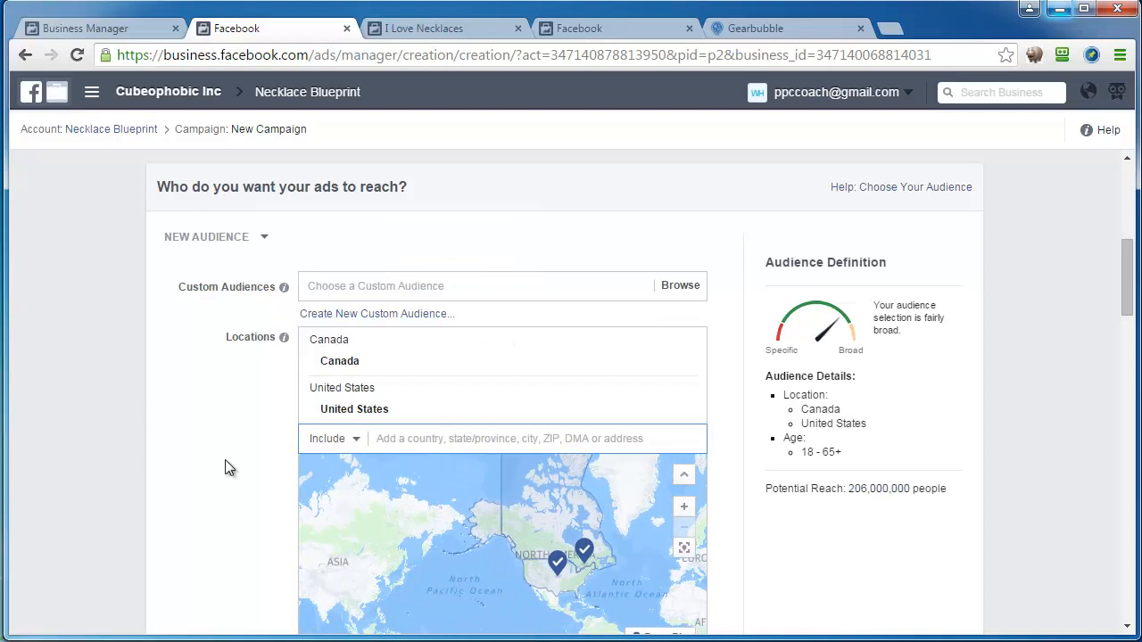
Restrict the audience's gender to Women and set its minimum age to 50.
{"action": "scroll", "coordinate": [225, 459], "scroll_direction": "down", "scroll_amount": 1}
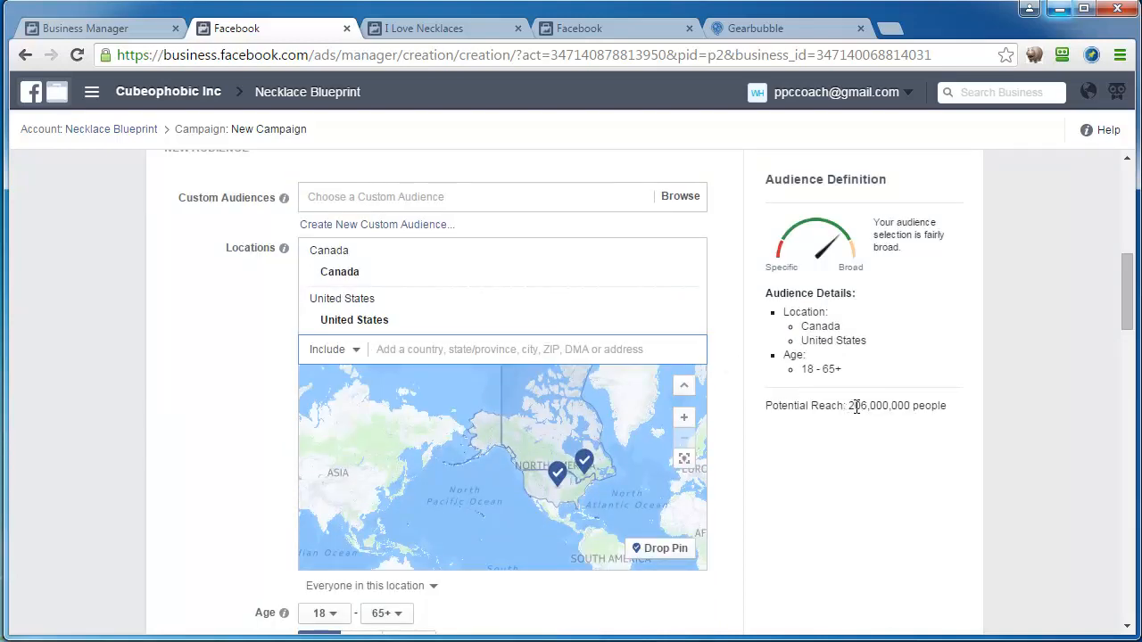
{"action": "scroll", "coordinate": [206, 425], "scroll_direction": "down", "scroll_amount": 3}
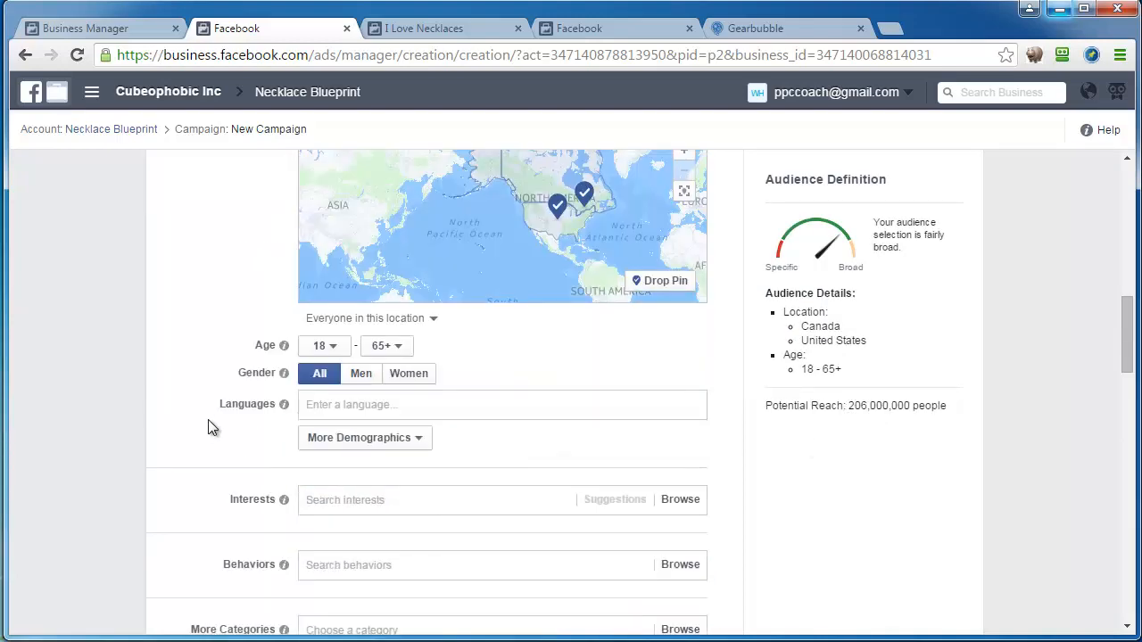
{"action": "left_click", "coordinate": [416, 375]}
{"action": "left_click", "coordinate": [332, 349]}
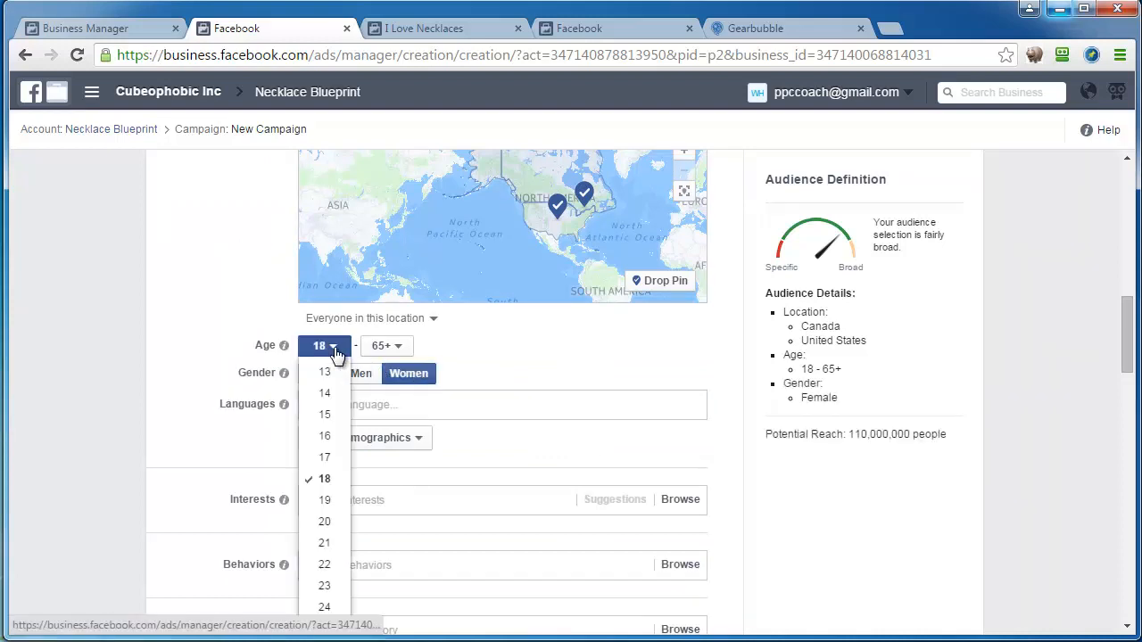
{"action": "left_click_drag", "start_coordinate": [345, 393], "coordinate": [339, 520]}
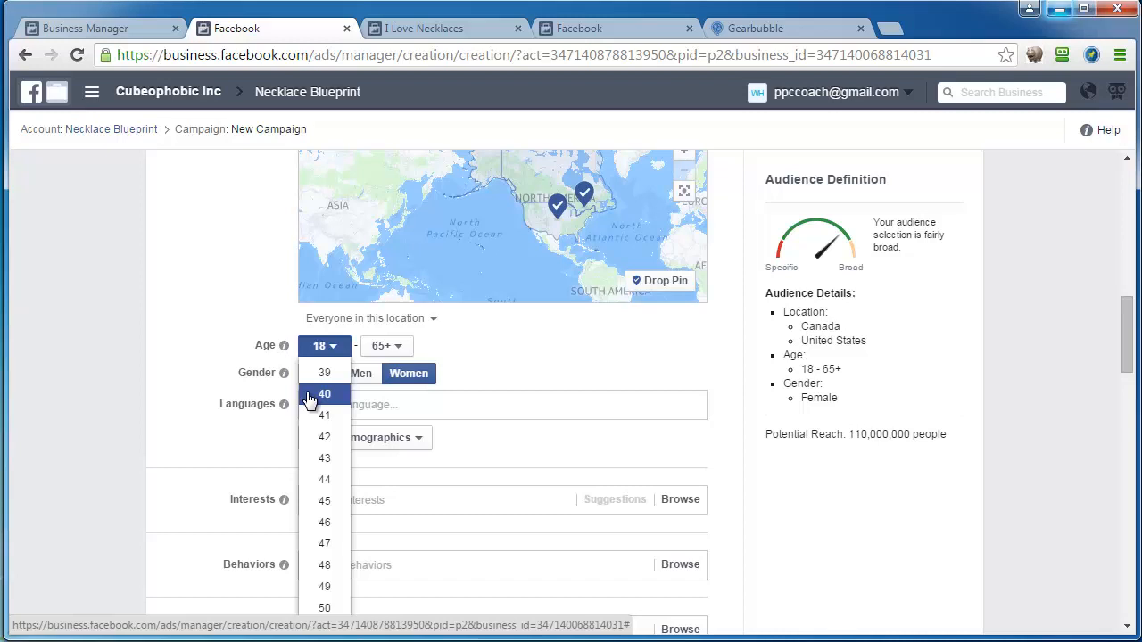
{"action": "left_click", "coordinate": [326, 608]}
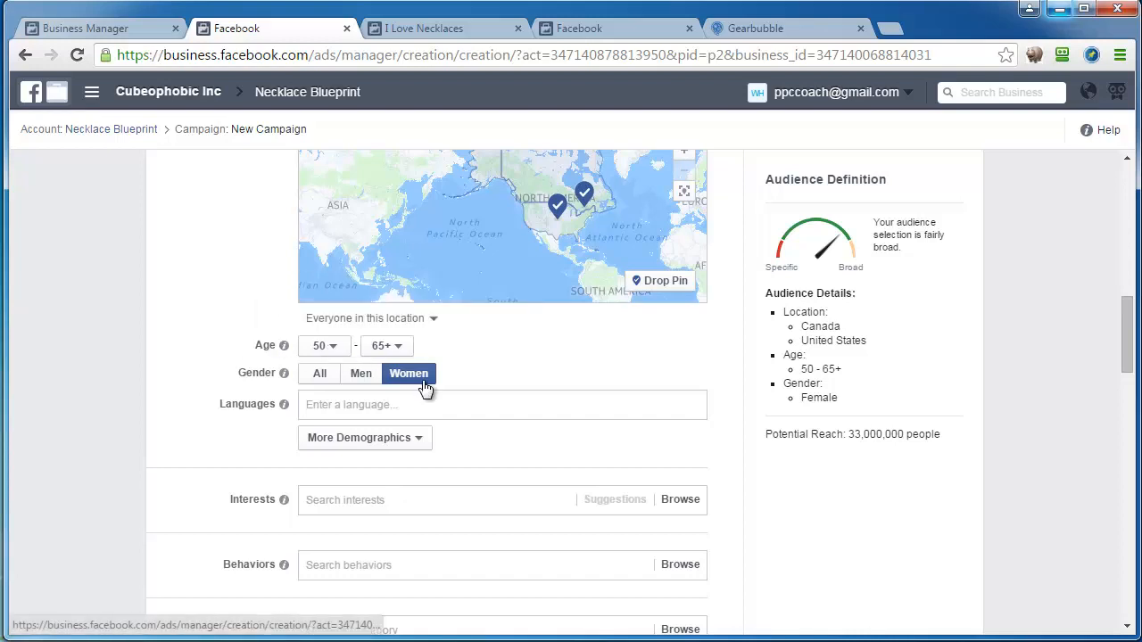
Add the All Parents demographic to the audience and select the Parents (All) category.
{"action": "scroll", "coordinate": [179, 349], "scroll_direction": "up", "scroll_amount": 2}
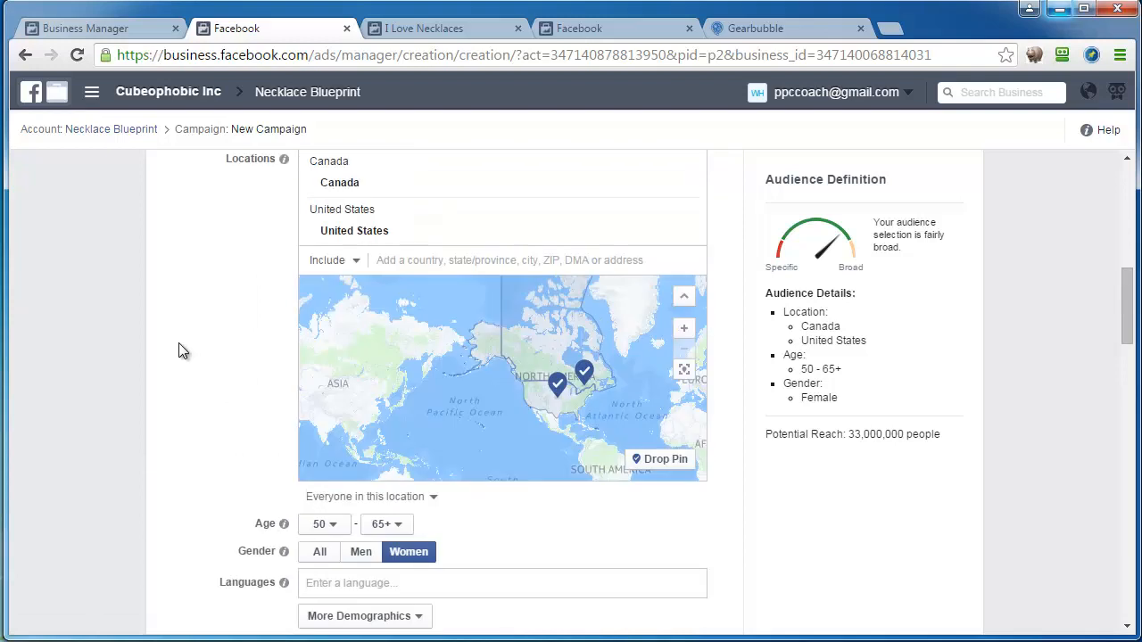
{"action": "scroll", "coordinate": [161, 381], "scroll_direction": "down", "scroll_amount": 2}
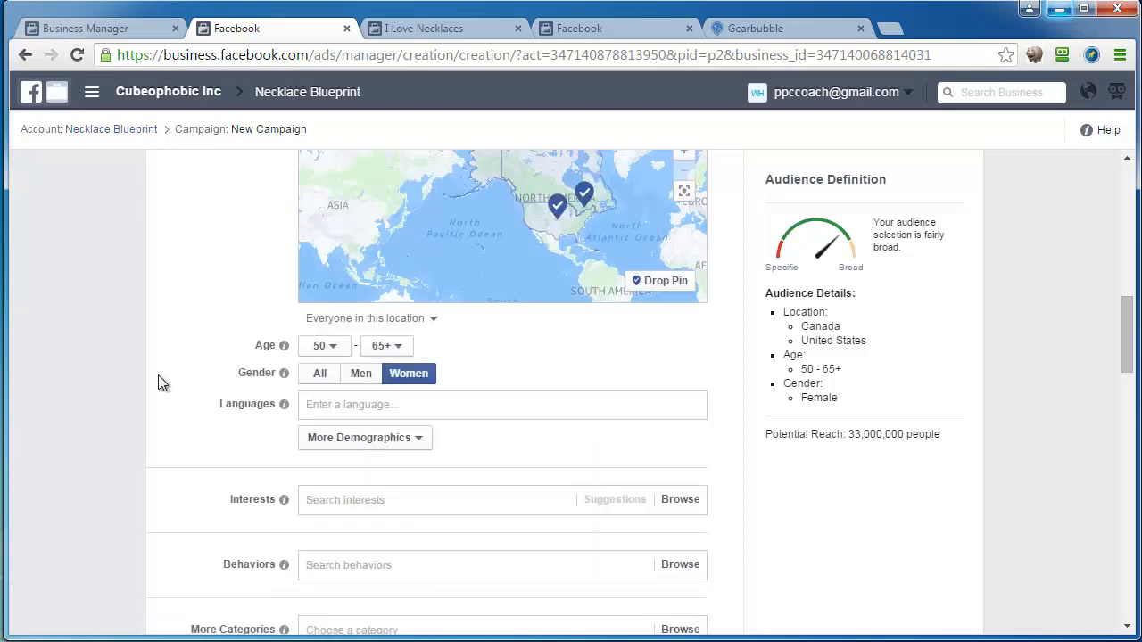
{"action": "scroll", "coordinate": [158, 381], "scroll_direction": "down", "scroll_amount": 2}
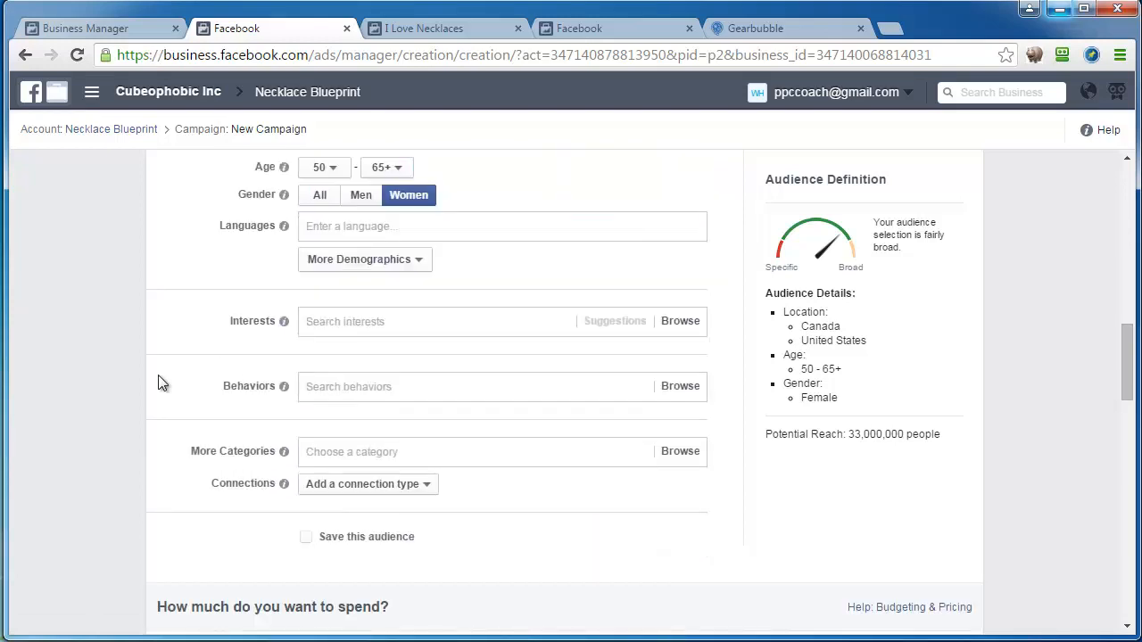
{"action": "left_click", "coordinate": [395, 268]}
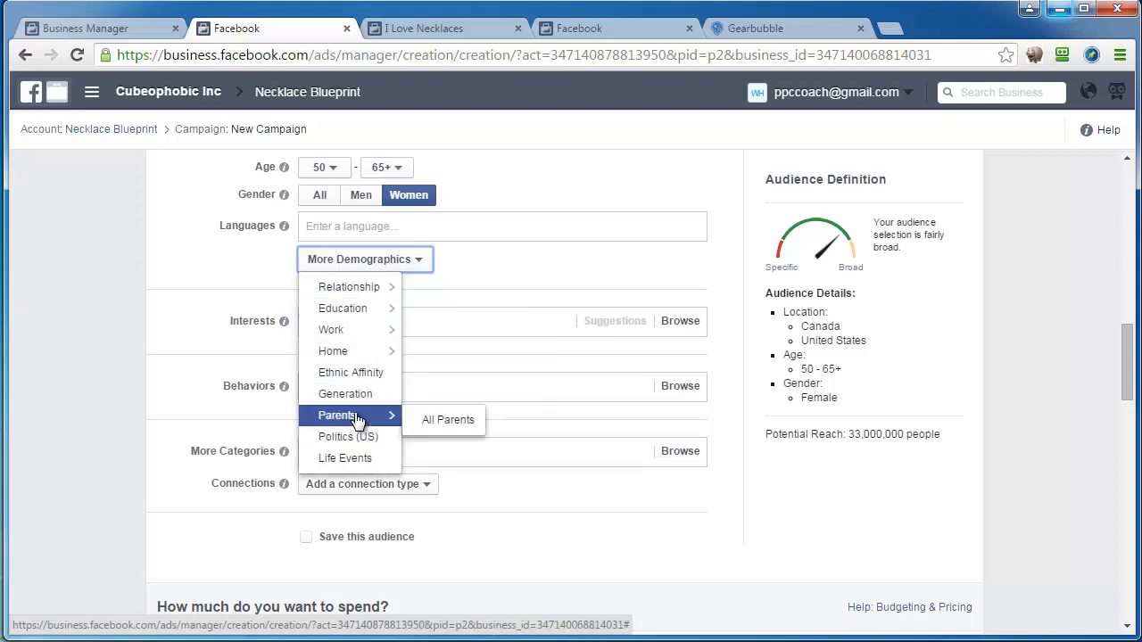
{"action": "left_click", "coordinate": [430, 420]}
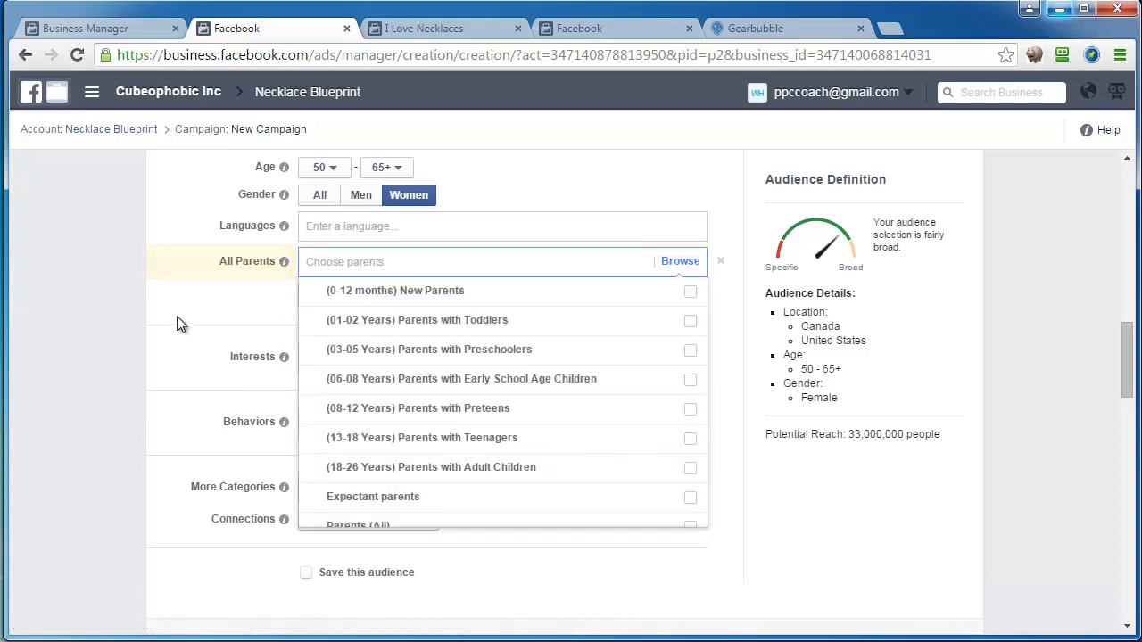
{"action": "scroll", "coordinate": [419, 495], "scroll_direction": "down", "scroll_amount": 1}
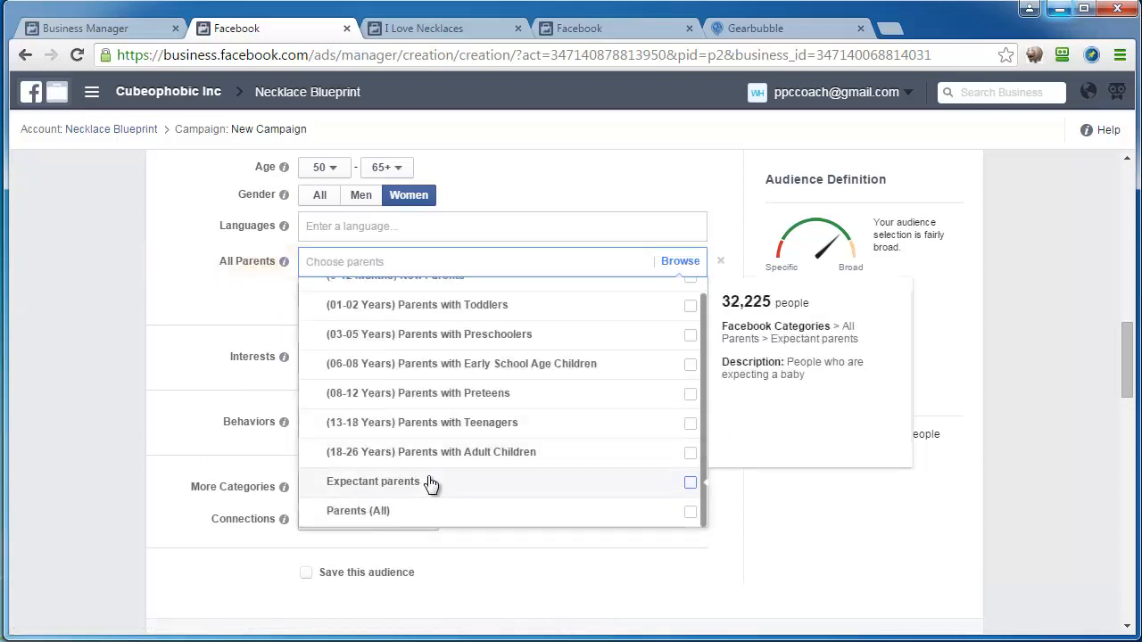
{"action": "left_click", "coordinate": [379, 511]}
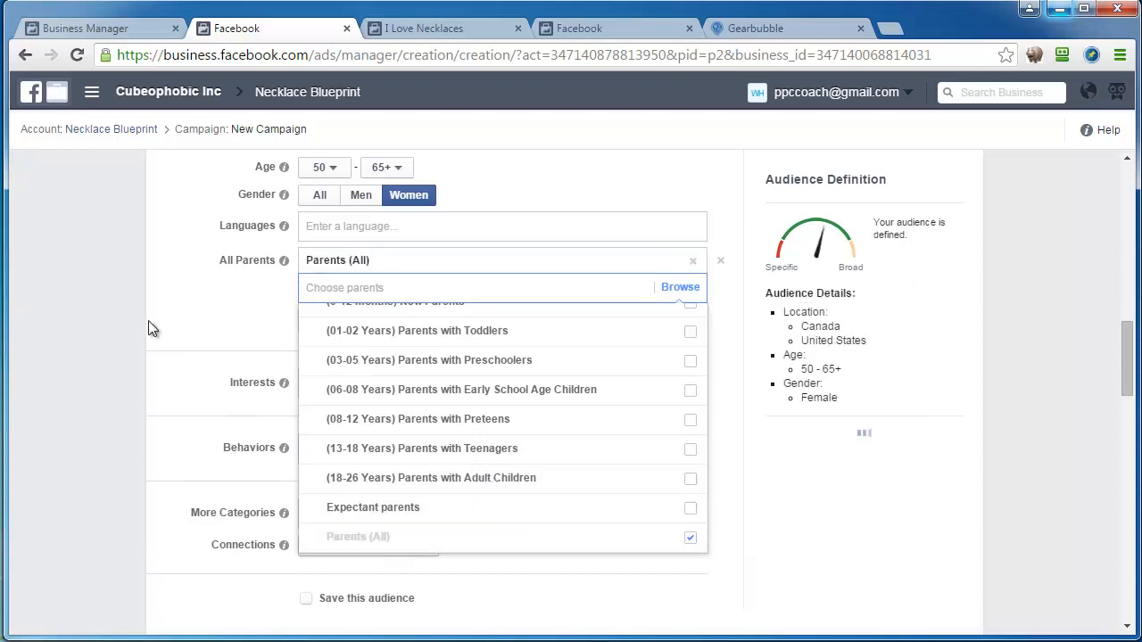
{"action": "left_click", "coordinate": [124, 330]}
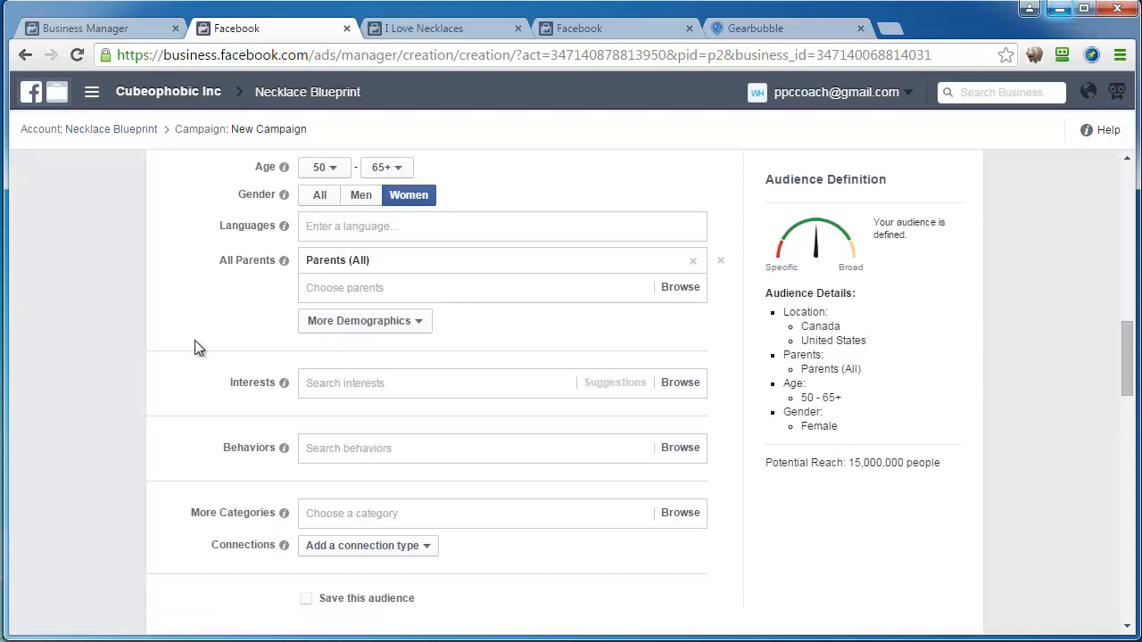
Search the audience interests for police officers and add the Police officer interest.
{"action": "left_click", "coordinate": [387, 382]}
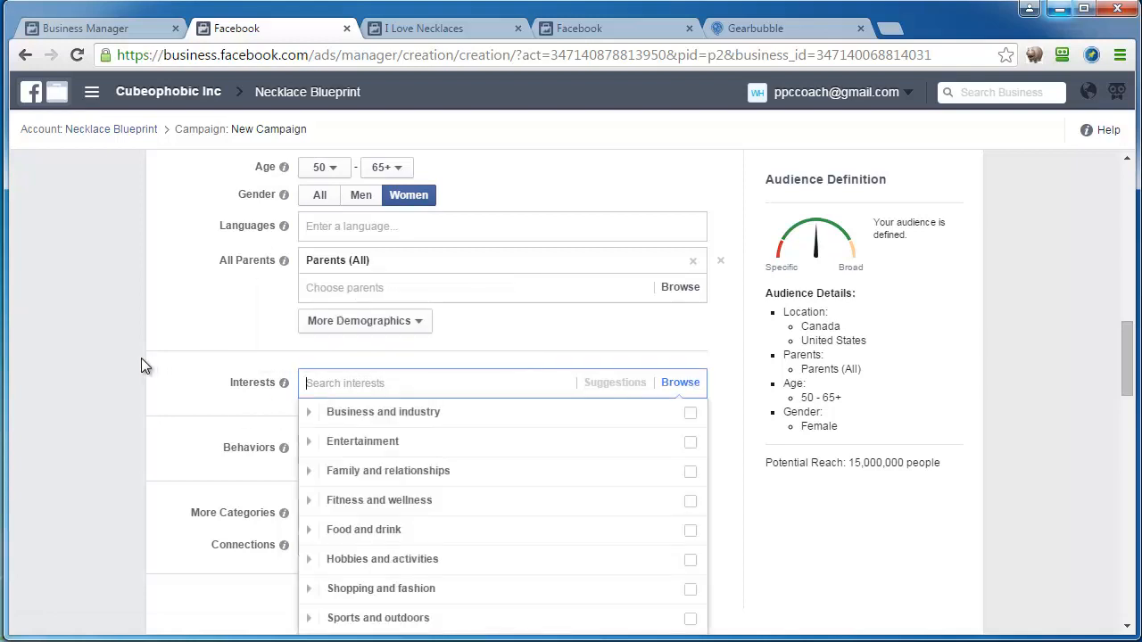
{"action": "type", "text": "Poli"}
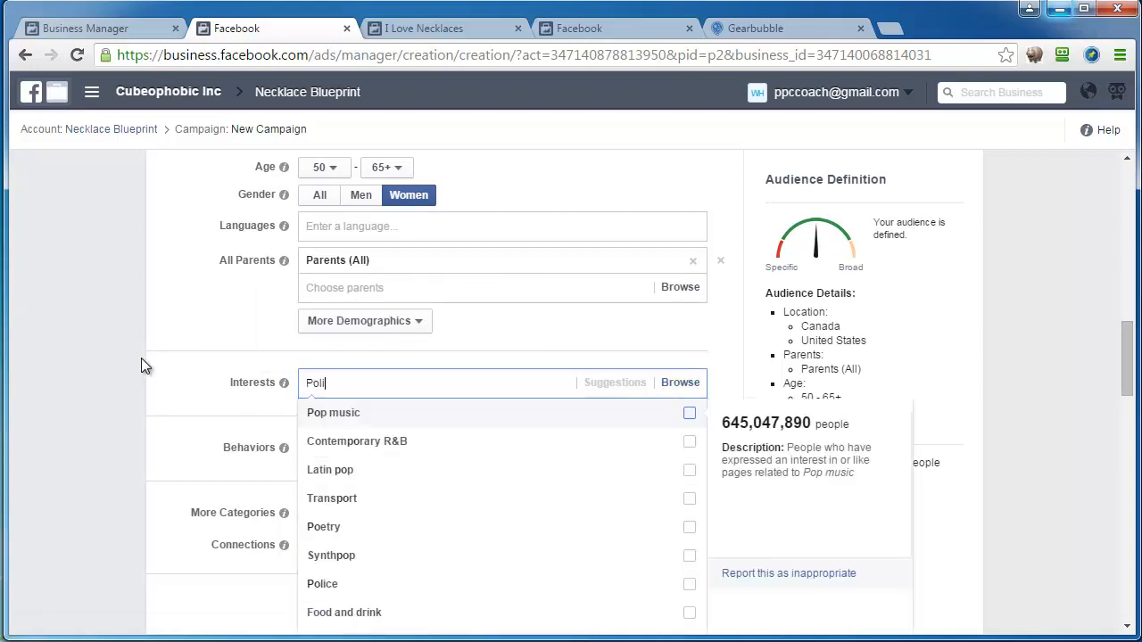
{"action": "type", "text": "ce offic"}
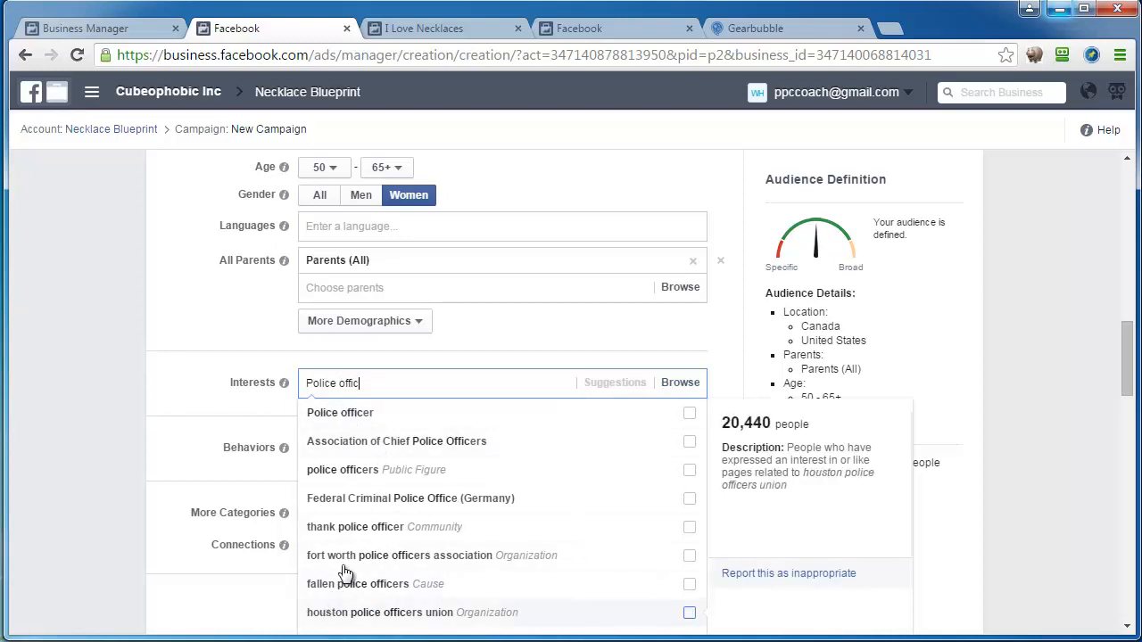
{"action": "left_click", "coordinate": [330, 415]}
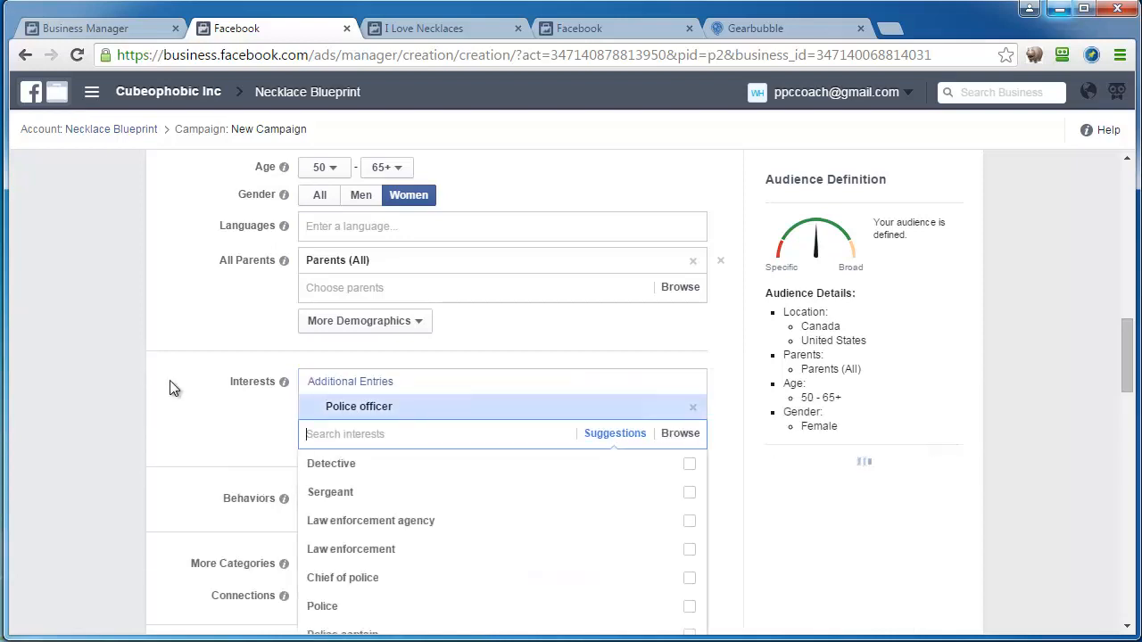
{"action": "left_click", "coordinate": [170, 380]}
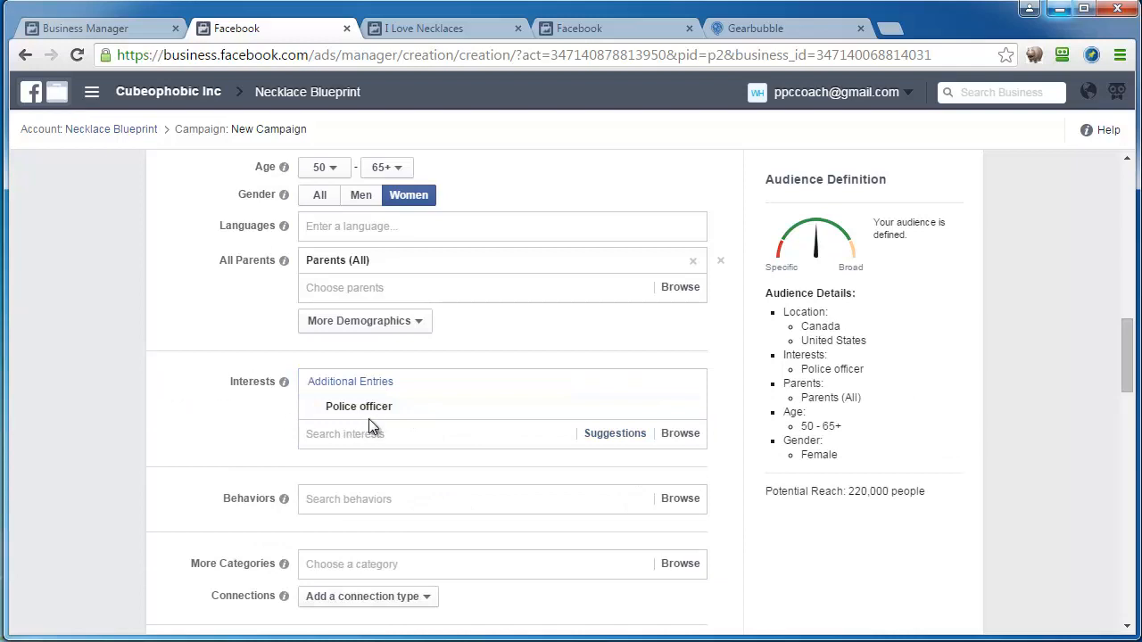
Change the ad set's budget type to Lifetime Budget, set the amount to $5.00, and accept the end date adjustment.
{"action": "mouse_move", "coordinate": [350, 411]}
{"action": "scroll", "coordinate": [880, 392], "scroll_direction": "down", "scroll_amount": 2}
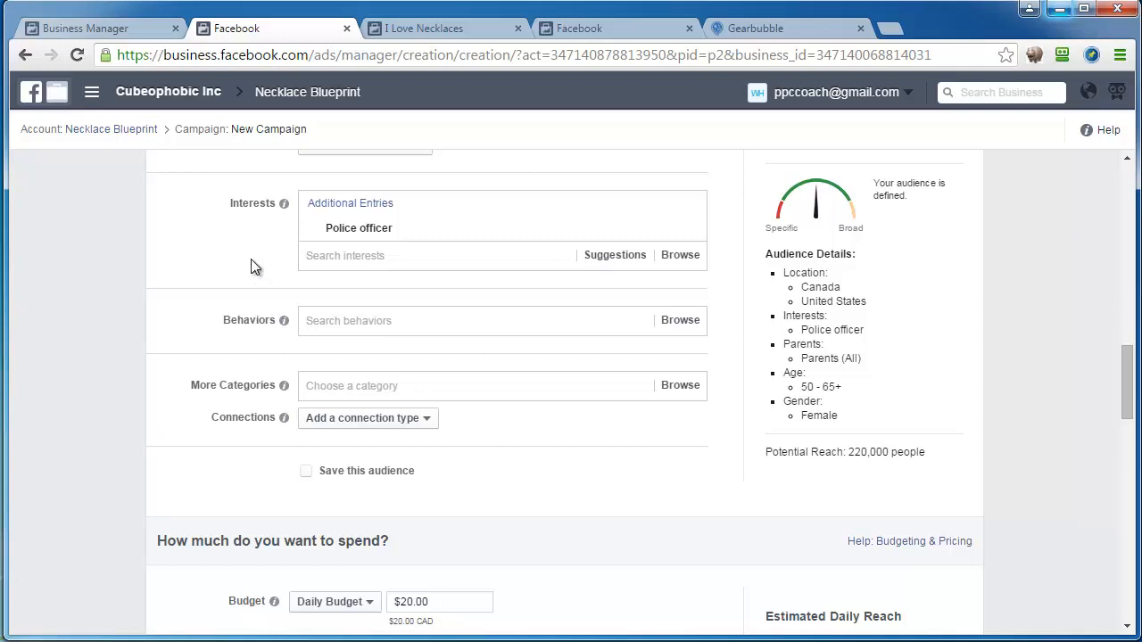
{"action": "scroll", "coordinate": [100, 326], "scroll_direction": "down", "scroll_amount": 4}
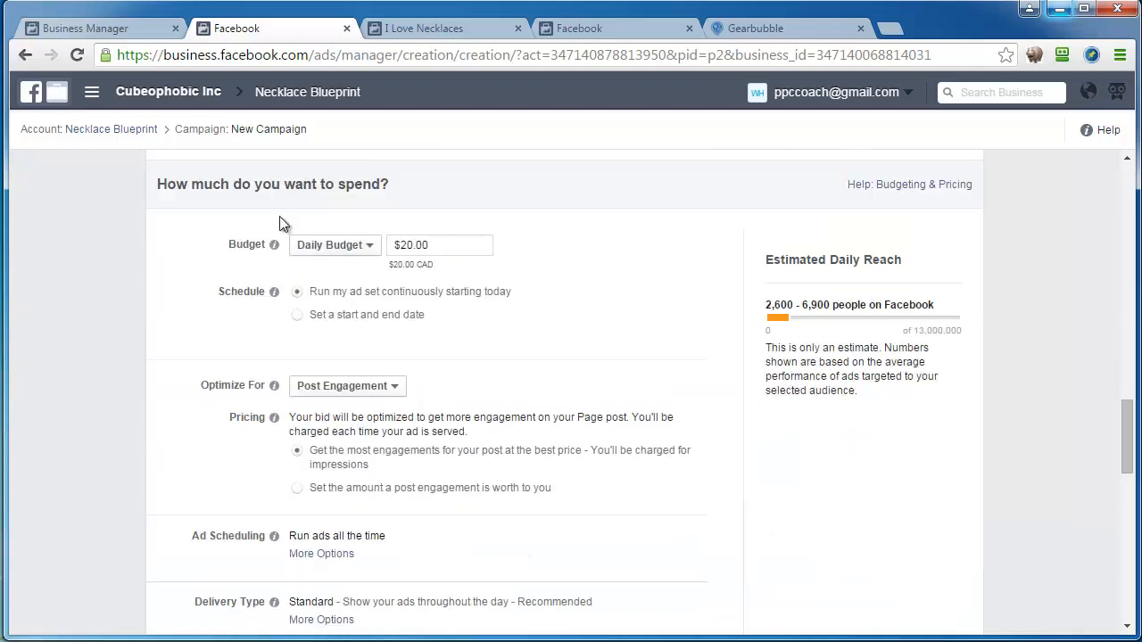
{"action": "left_click", "coordinate": [356, 253]}
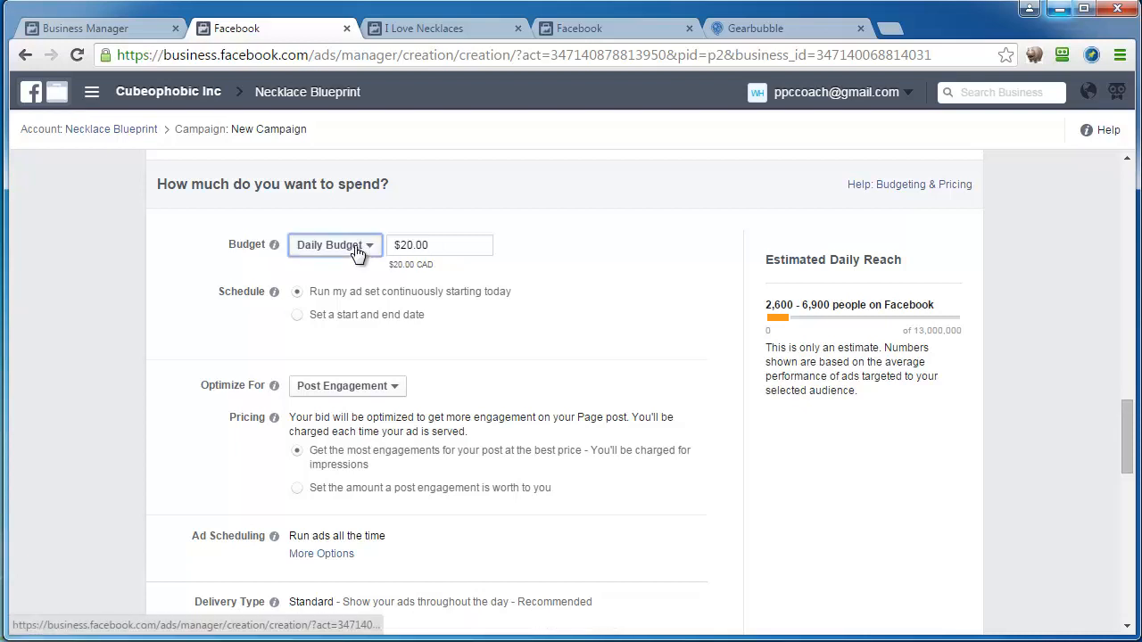
{"action": "left_click", "coordinate": [332, 291]}
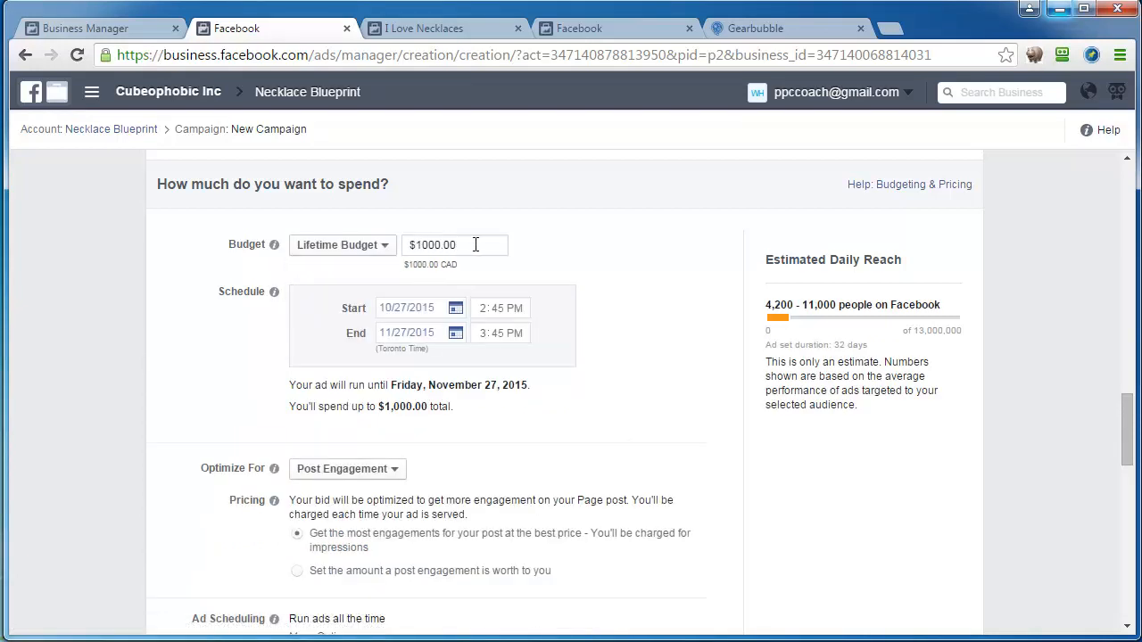
{"action": "left_click_drag", "start_coordinate": [475, 245], "coordinate": [281, 244]}
{"action": "type", "text": "5"}
{"action": "left_click", "coordinate": [209, 302]}
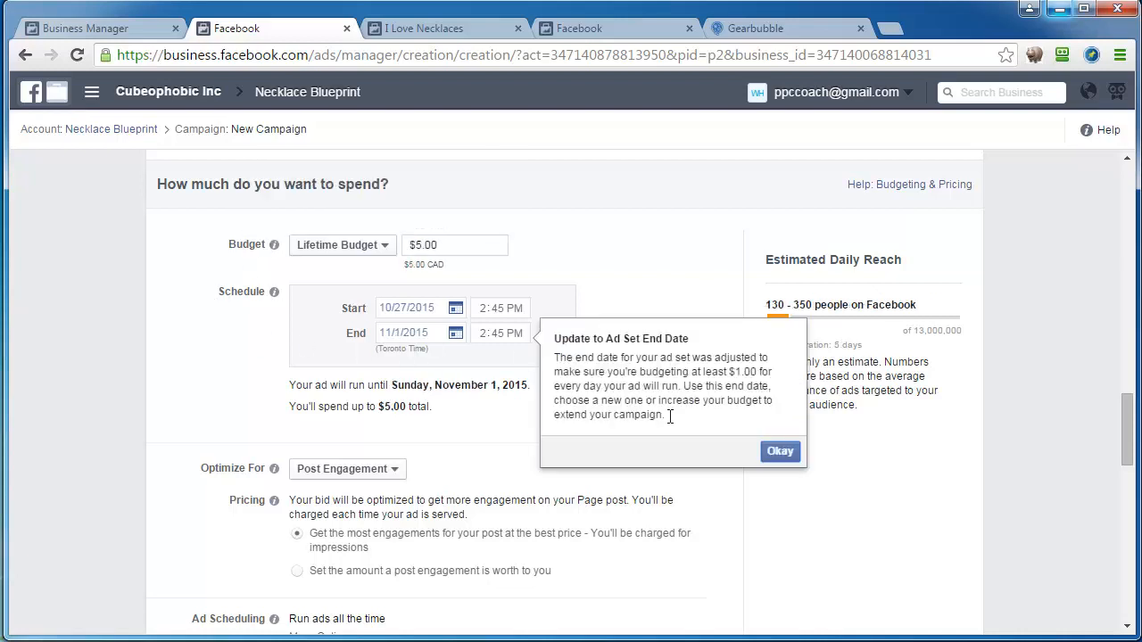
{"action": "left_click", "coordinate": [779, 451]}
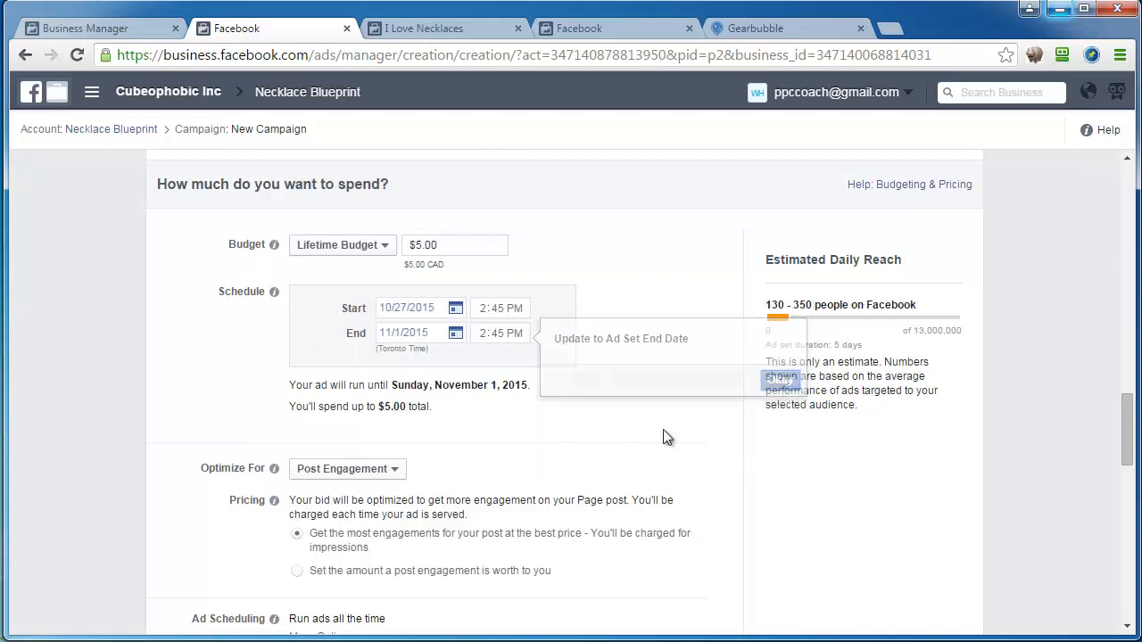
Set the ad set's schedule end date to October 28, 2015.
{"action": "left_click", "coordinate": [407, 335]}
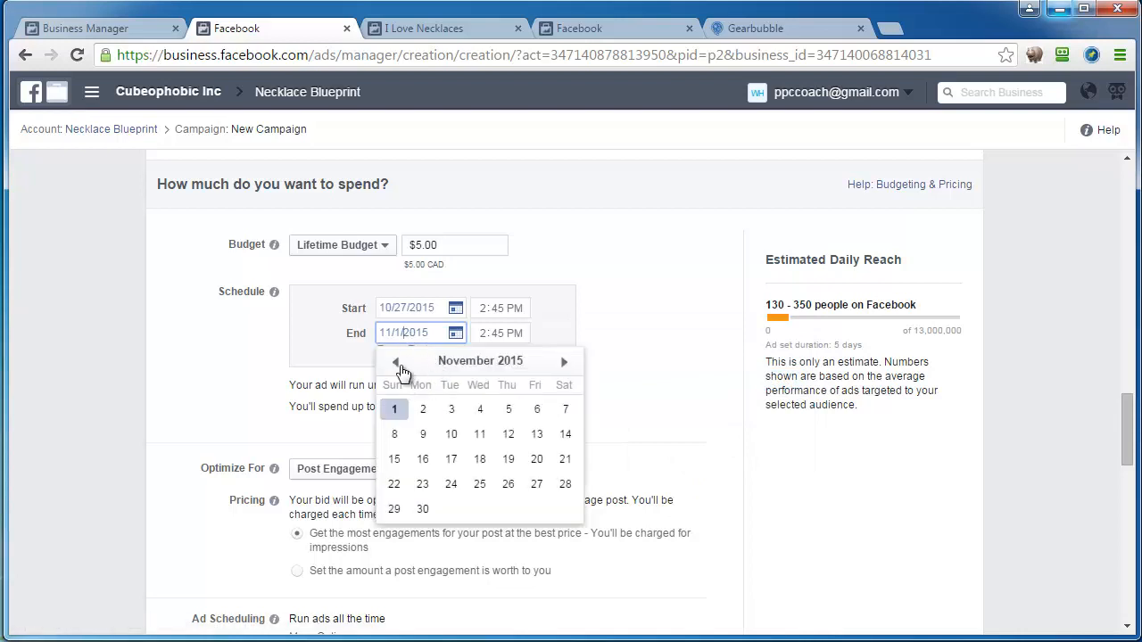
{"action": "left_click", "coordinate": [395, 362]}
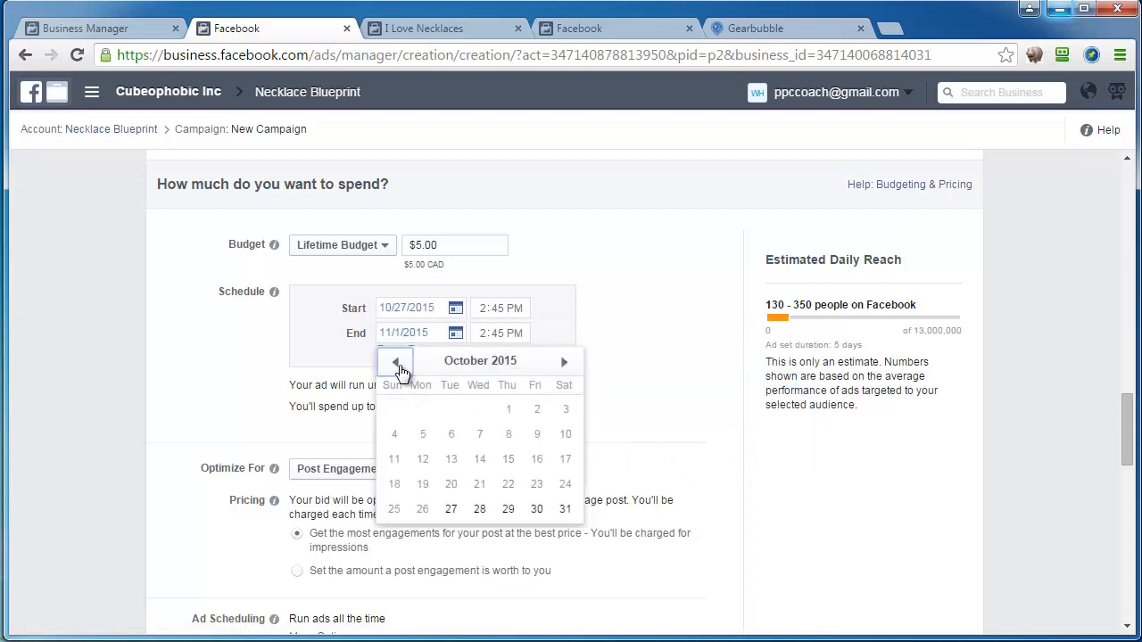
{"action": "left_click", "coordinate": [480, 510]}
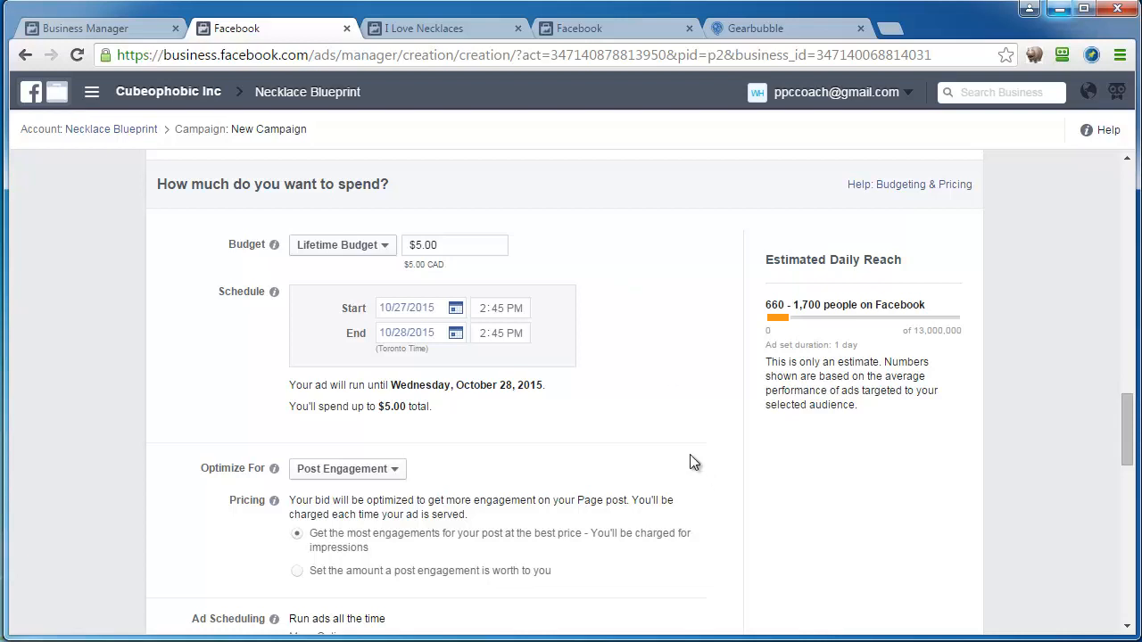
Remove the Desktop Right Column placement from the ad, keeping the desktop and mobile news feeds.
{"action": "scroll", "coordinate": [675, 396], "scroll_direction": "down", "scroll_amount": 3}
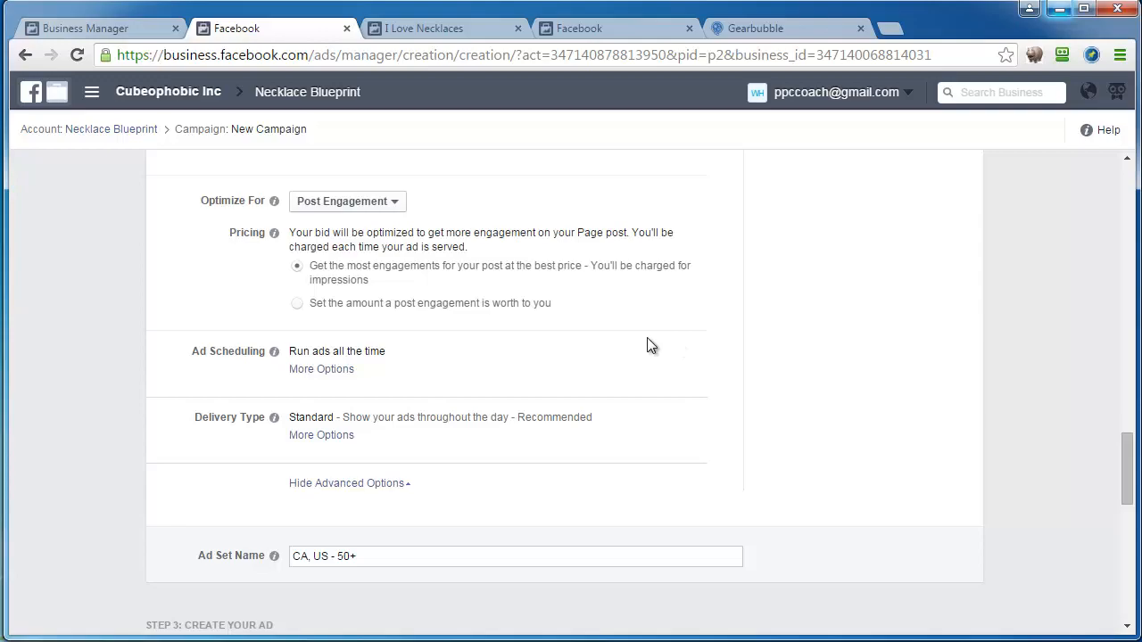
{"action": "scroll", "coordinate": [46, 415], "scroll_direction": "up", "scroll_amount": 15}
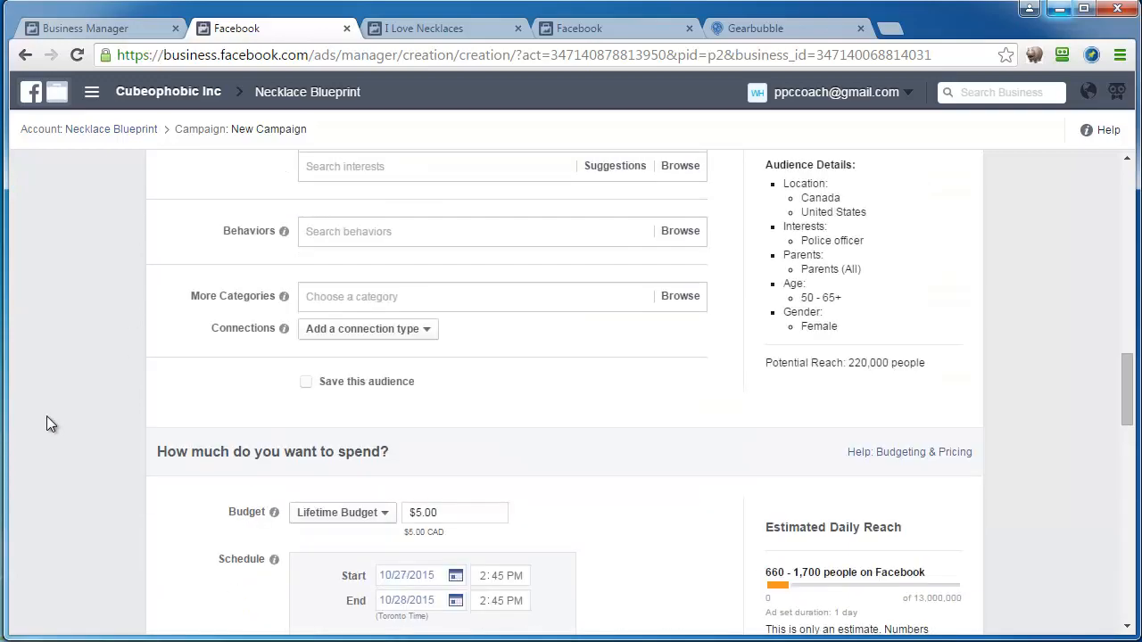
{"action": "scroll", "coordinate": [46, 415], "scroll_direction": "down", "scroll_amount": 4}
{"action": "scroll", "coordinate": [46, 416], "scroll_direction": "down", "scroll_amount": 15}
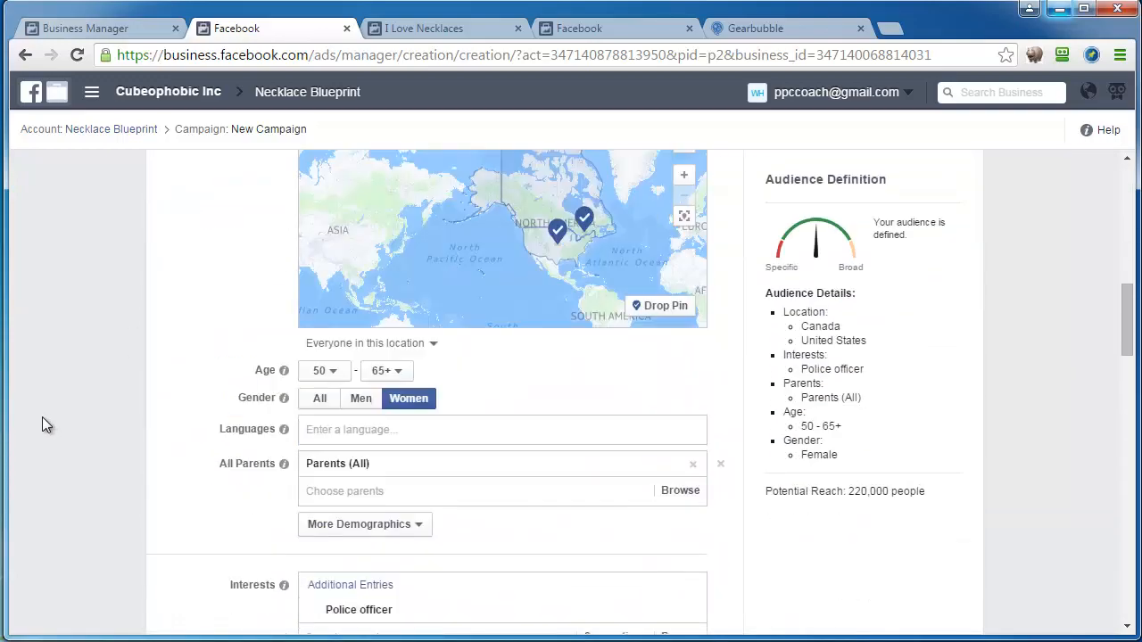
{"action": "scroll", "coordinate": [42, 417], "scroll_direction": "down", "scroll_amount": 15}
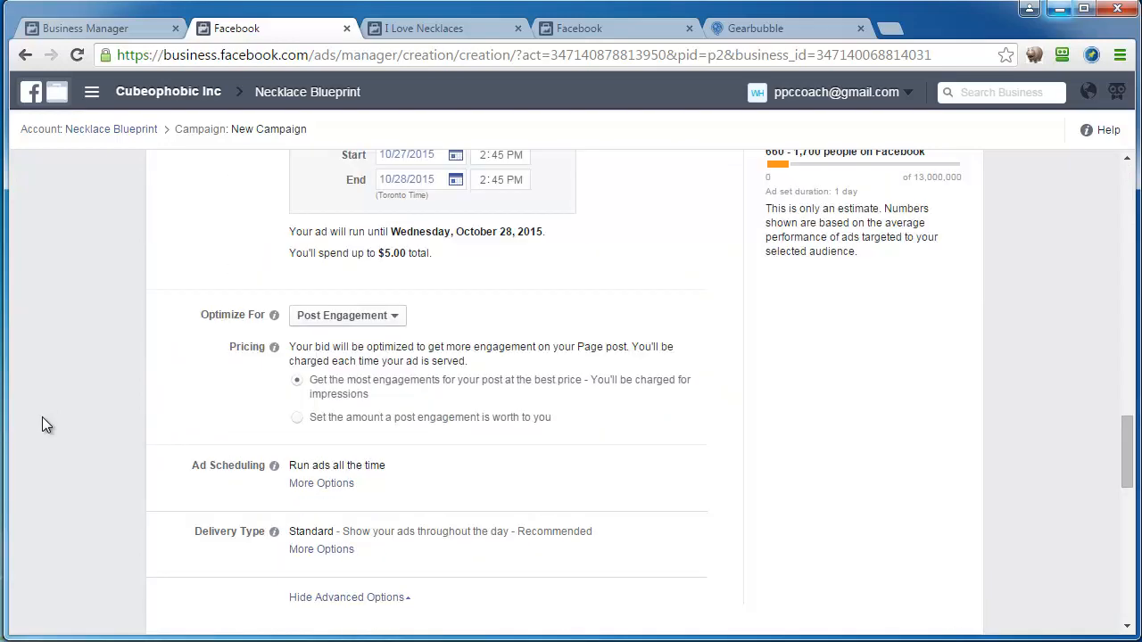
{"action": "scroll", "coordinate": [42, 416], "scroll_direction": "up", "scroll_amount": 2}
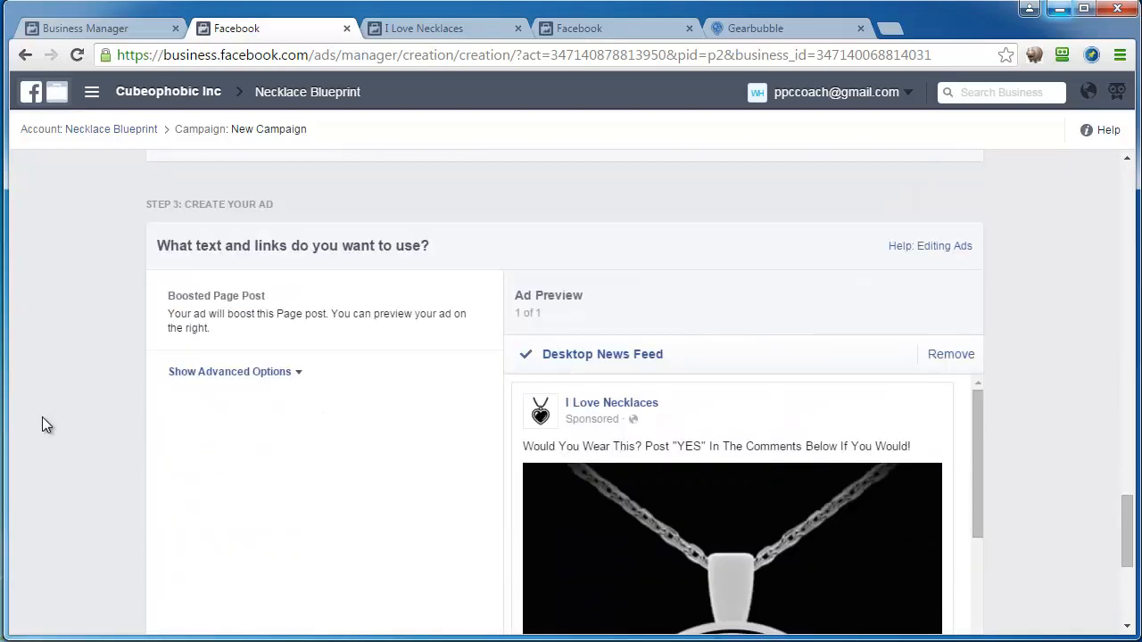
{"action": "scroll", "coordinate": [321, 499], "scroll_direction": "down", "scroll_amount": 3}
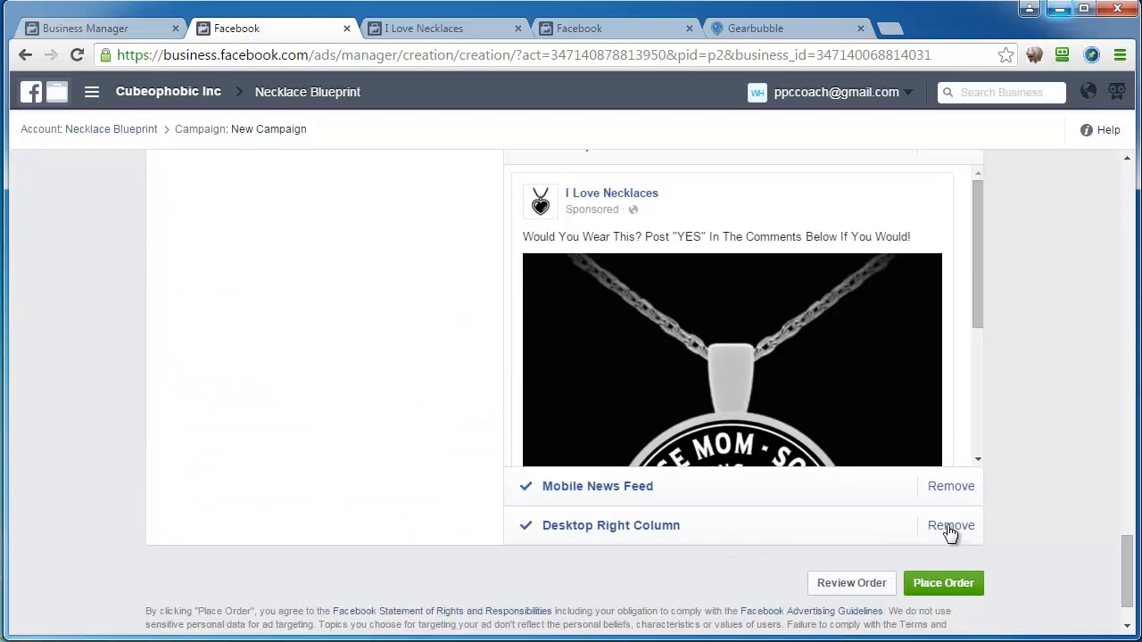
{"action": "left_click", "coordinate": [950, 528]}
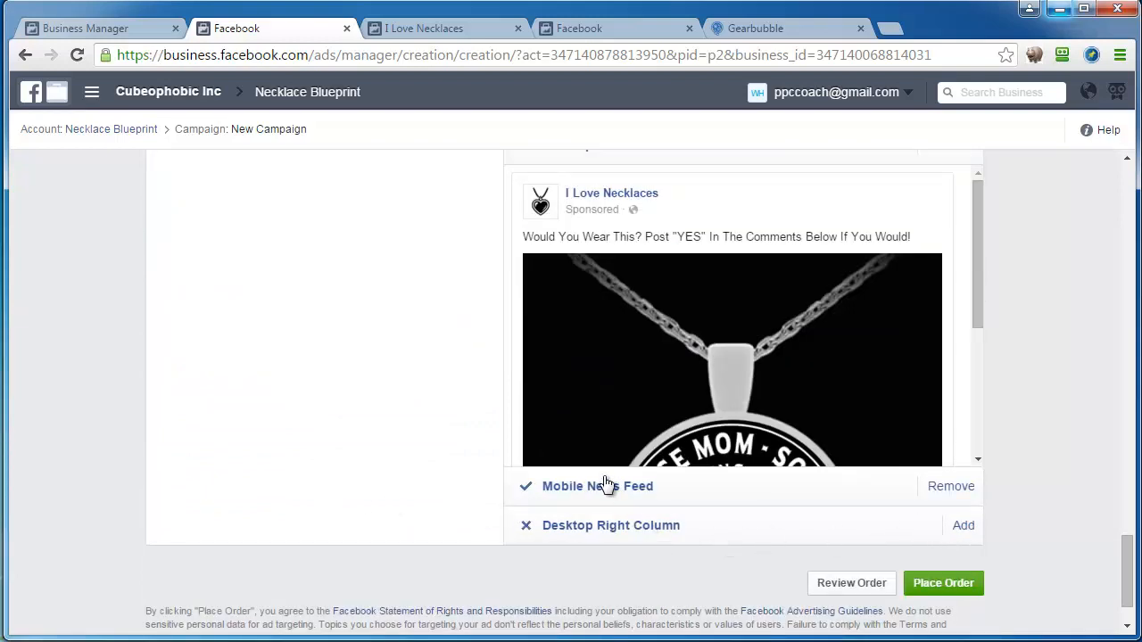
{"action": "scroll", "coordinate": [416, 454], "scroll_direction": "up", "scroll_amount": 1}
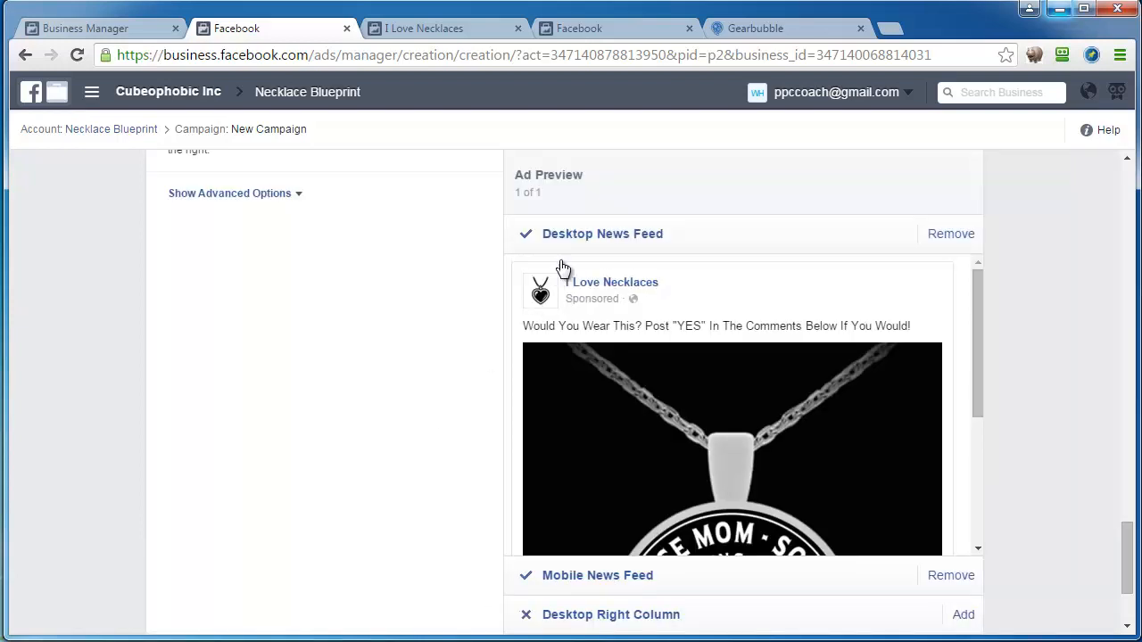
{"action": "scroll", "coordinate": [374, 473], "scroll_direction": "down", "scroll_amount": 1}
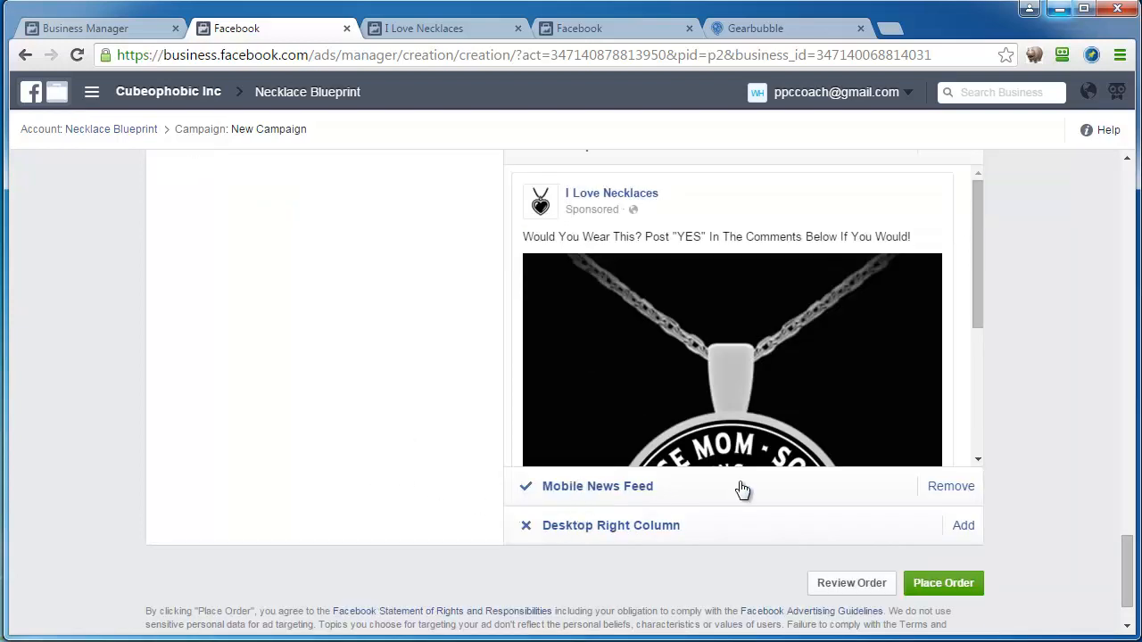
Show the boosted post's advanced options to check the URL Tags field, and hide them again.
{"action": "scroll", "coordinate": [320, 401], "scroll_direction": "up", "scroll_amount": 2}
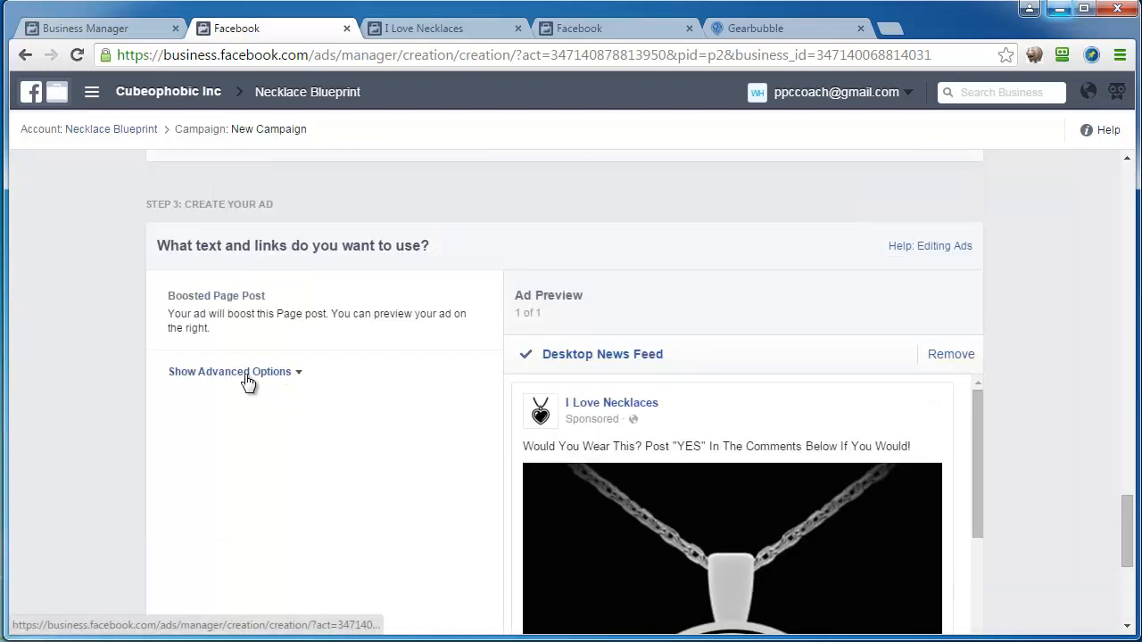
{"action": "left_click", "coordinate": [246, 373]}
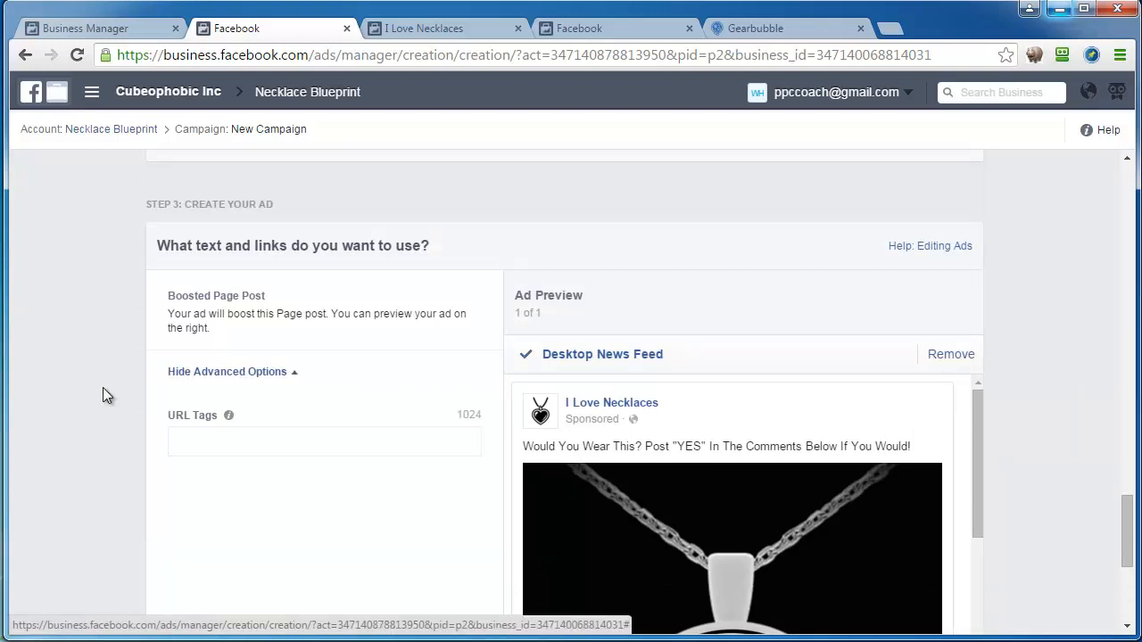
{"action": "scroll", "coordinate": [104, 393], "scroll_direction": "down", "scroll_amount": 1}
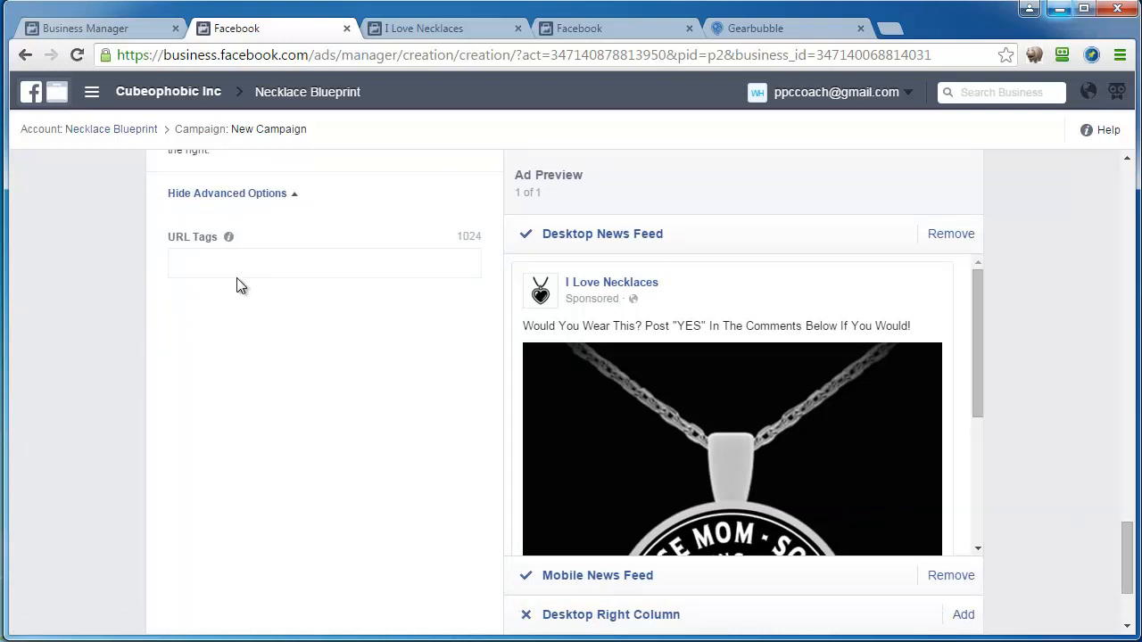
{"action": "left_click", "coordinate": [254, 194]}
{"action": "scroll", "coordinate": [248, 395], "scroll_direction": "down", "scroll_amount": 2}
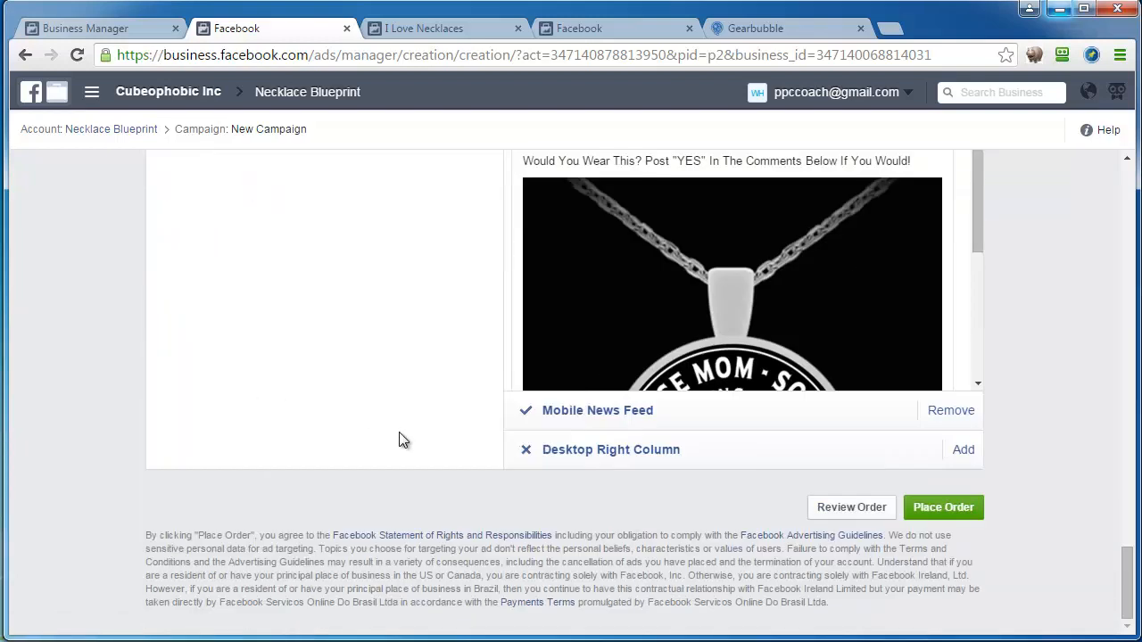
Review the ad set's audience, locations, budget, schedule and pricing settings before ordering the ad.
{"action": "scroll", "coordinate": [337, 405], "scroll_direction": "up", "scroll_amount": 3}
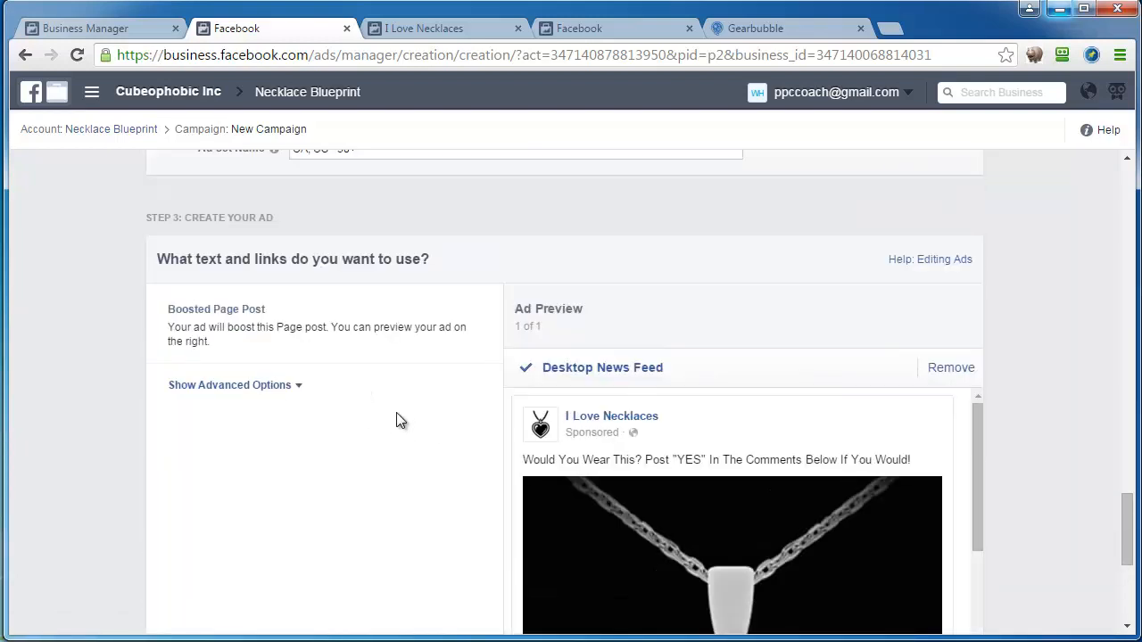
{"action": "scroll", "coordinate": [399, 420], "scroll_direction": "up", "scroll_amount": 5}
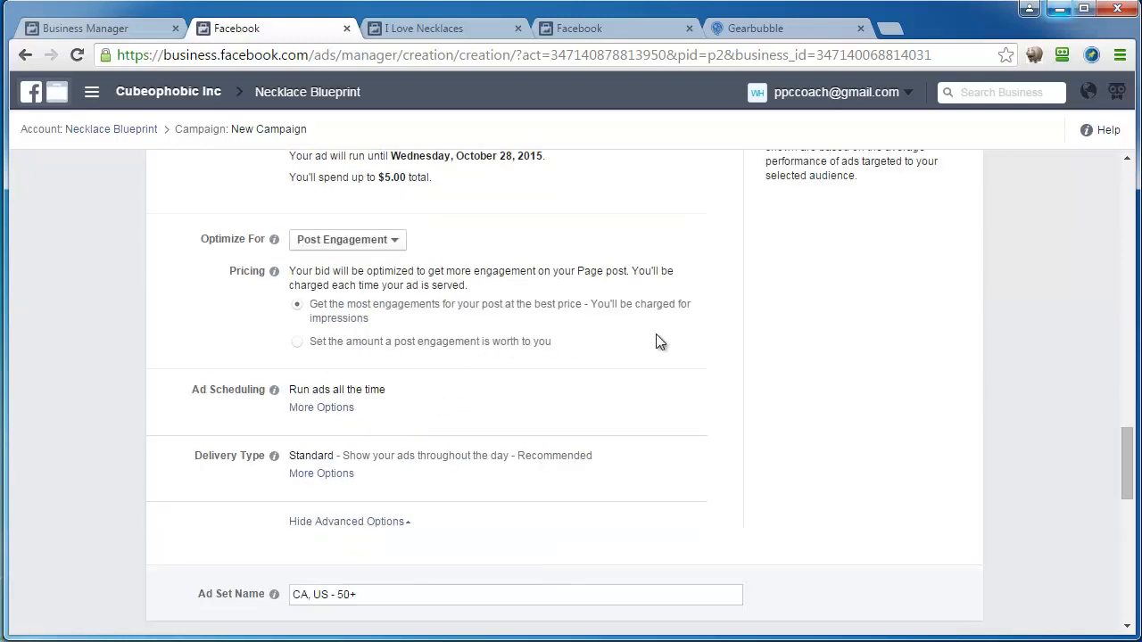
{"action": "scroll", "coordinate": [656, 340], "scroll_direction": "up", "scroll_amount": 5}
{"action": "scroll", "coordinate": [655, 340], "scroll_direction": "up", "scroll_amount": 3}
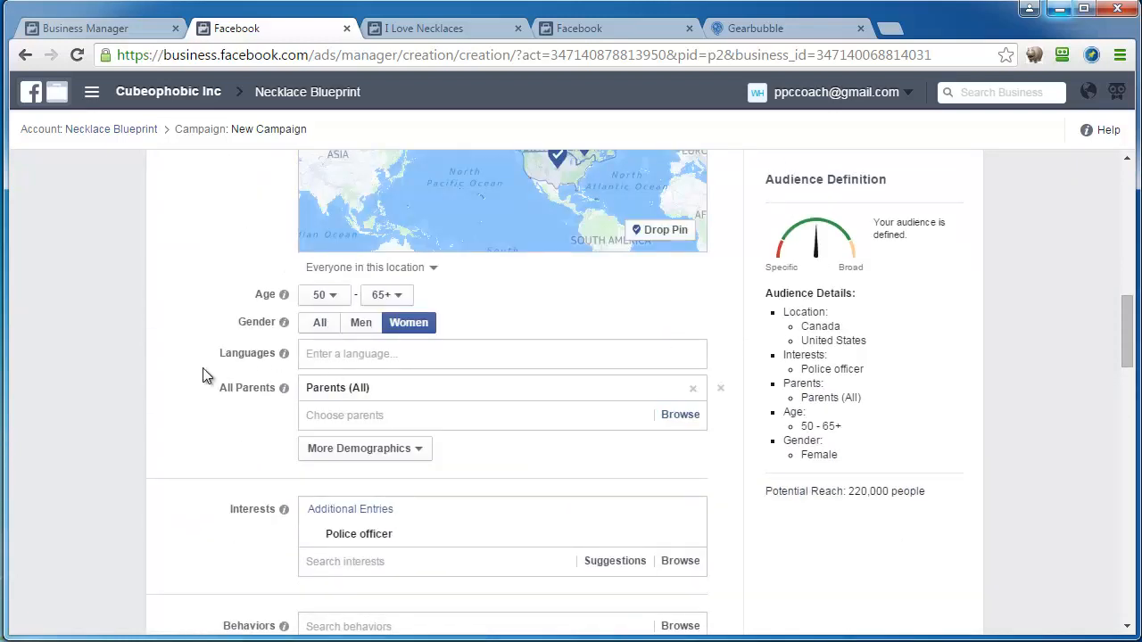
{"action": "scroll", "coordinate": [183, 377], "scroll_direction": "up", "scroll_amount": 5}
{"action": "scroll", "coordinate": [183, 378], "scroll_direction": "down", "scroll_amount": 10}
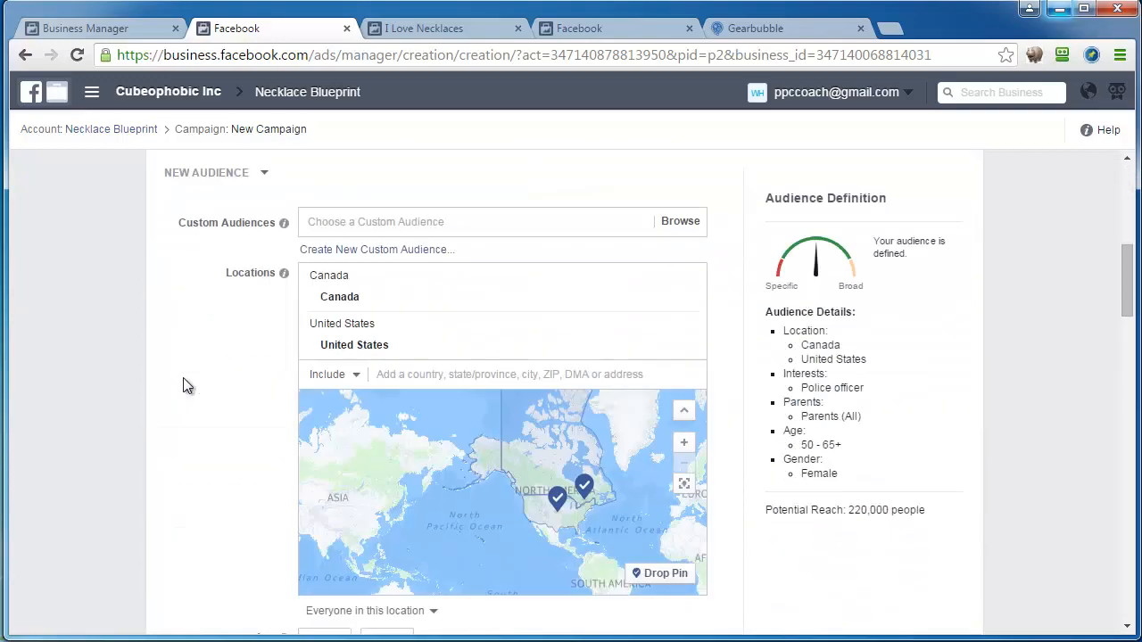
{"action": "scroll", "coordinate": [187, 386], "scroll_direction": "down", "scroll_amount": 15}
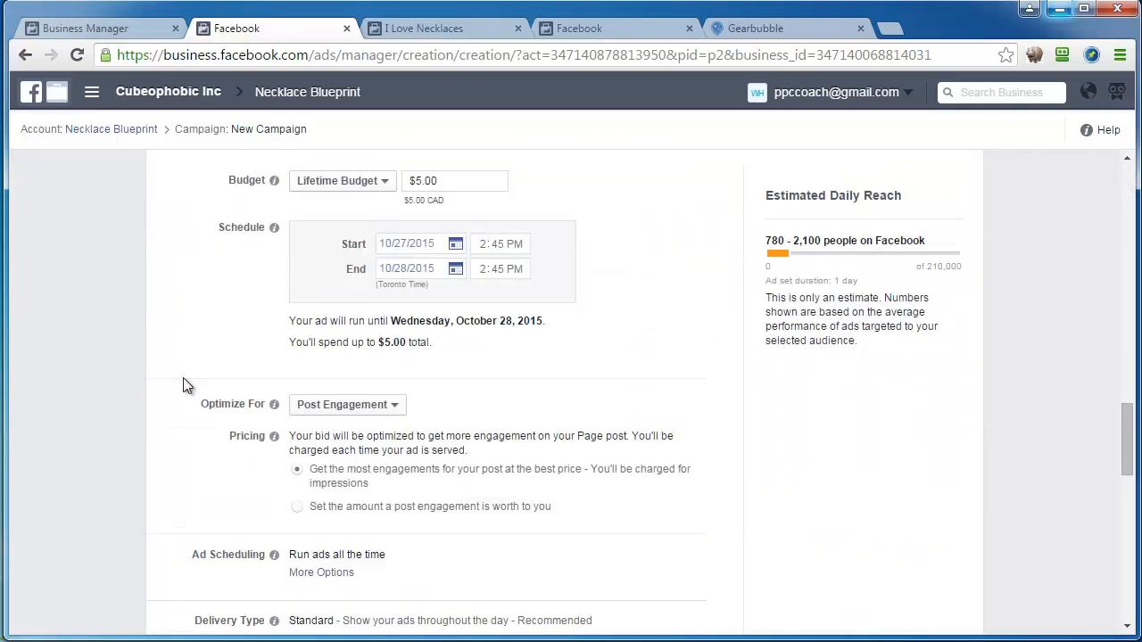
{"action": "scroll", "coordinate": [183, 383], "scroll_direction": "down", "scroll_amount": 3}
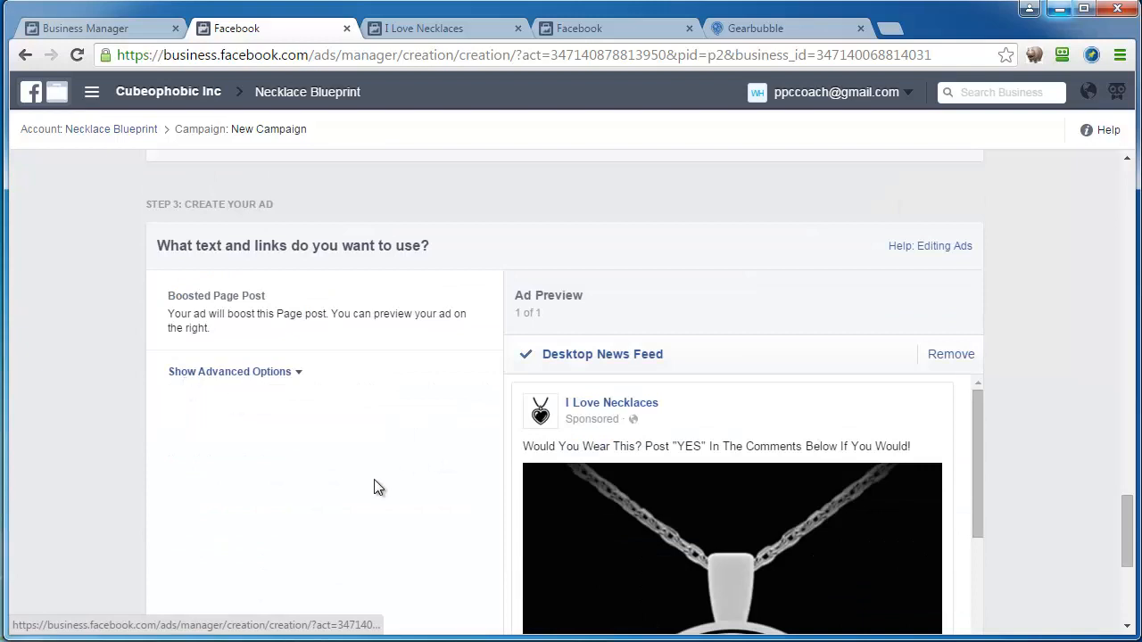
Place the order for the Page Post Engagement ad.
{"action": "scroll", "coordinate": [373, 487], "scroll_direction": "down", "scroll_amount": 3}
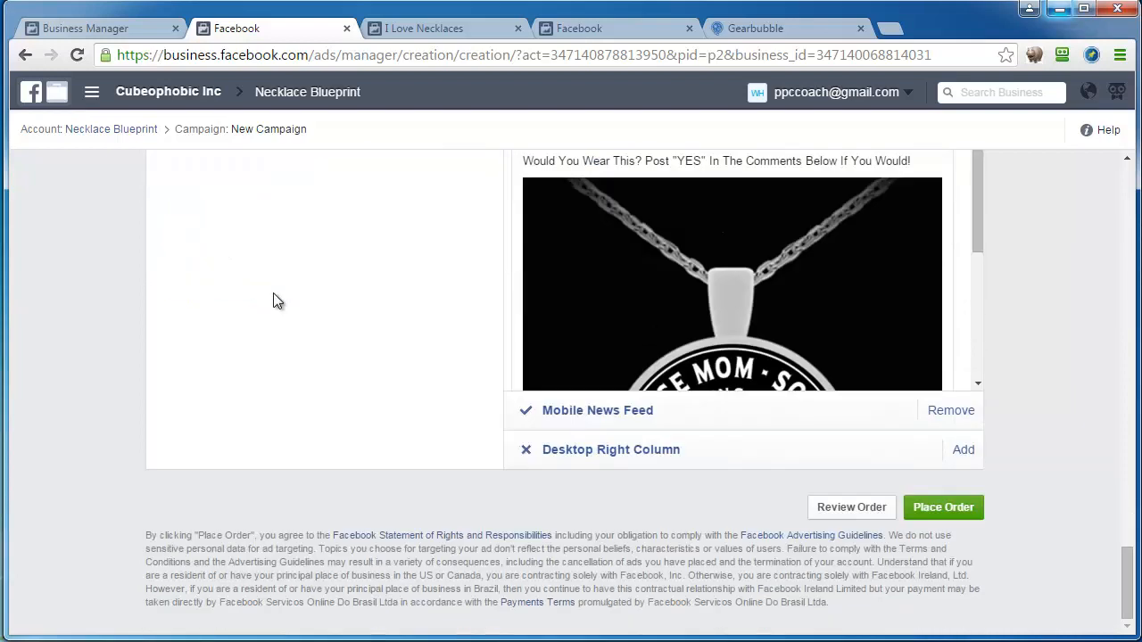
{"action": "left_click", "coordinate": [940, 508]}
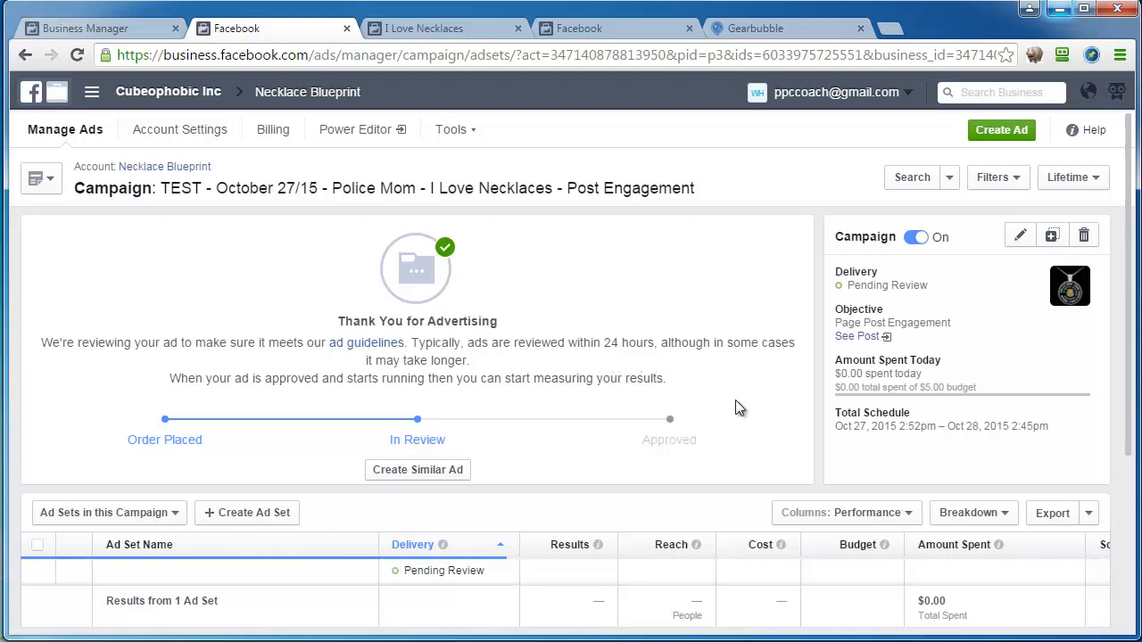
Examine the submitted campaign's review status, schedule and ad set results table, and return to the Necklace Blueprint account overview.
{"action": "scroll", "coordinate": [739, 409], "scroll_direction": "down", "scroll_amount": 2}
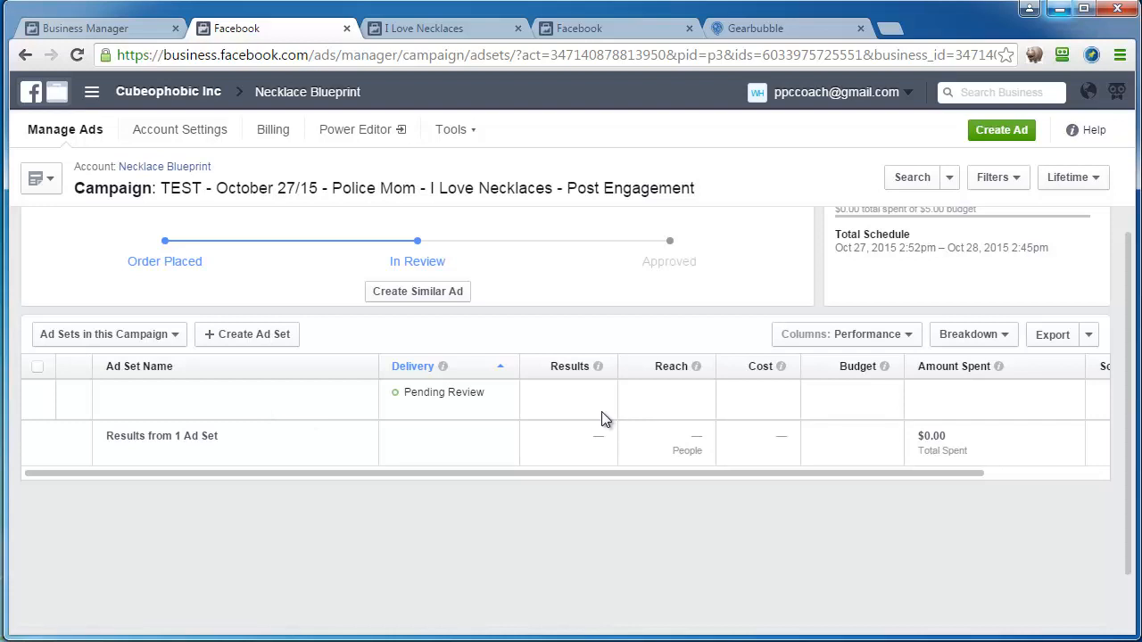
{"action": "scroll", "coordinate": [572, 155], "scroll_direction": "up", "scroll_amount": 2}
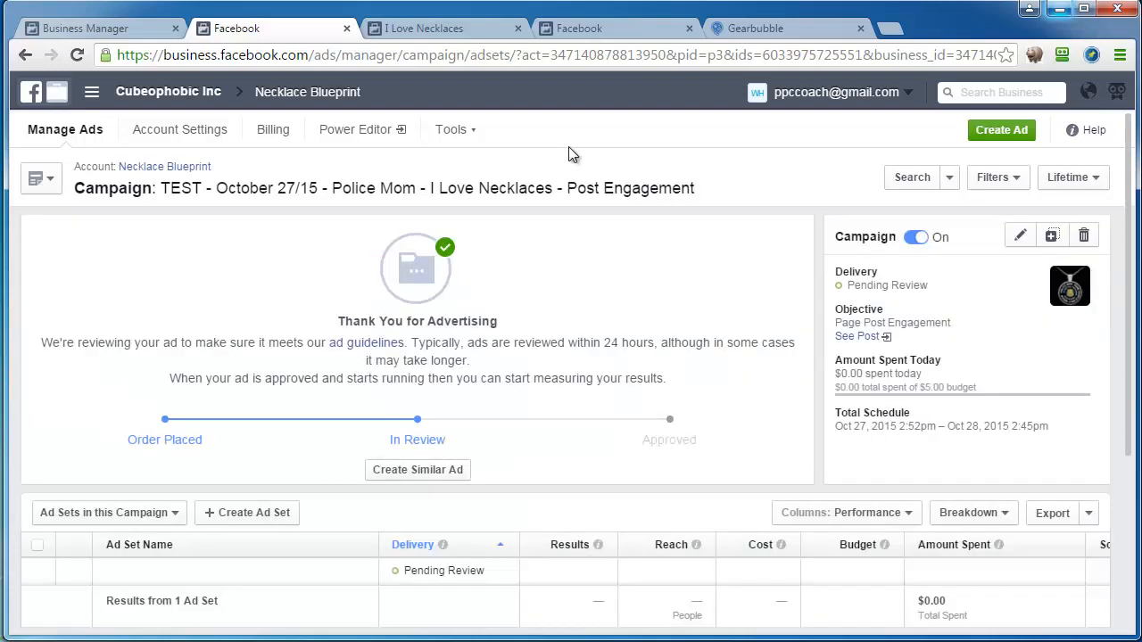
{"action": "scroll", "coordinate": [596, 288], "scroll_direction": "down", "scroll_amount": 3}
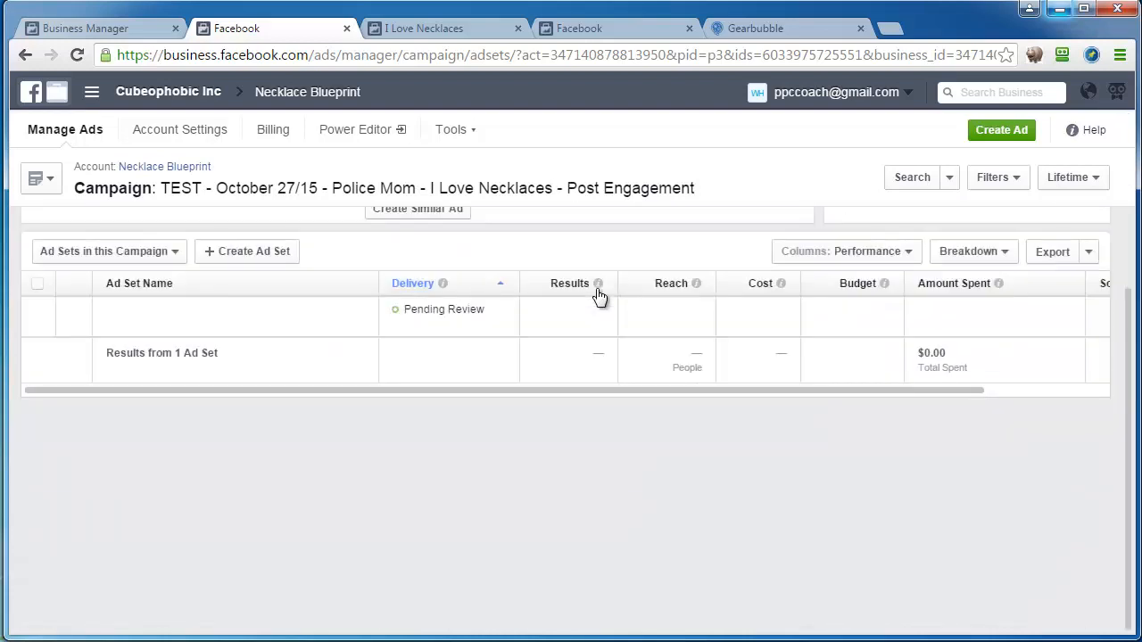
{"action": "scroll", "coordinate": [598, 296], "scroll_direction": "up", "scroll_amount": 3}
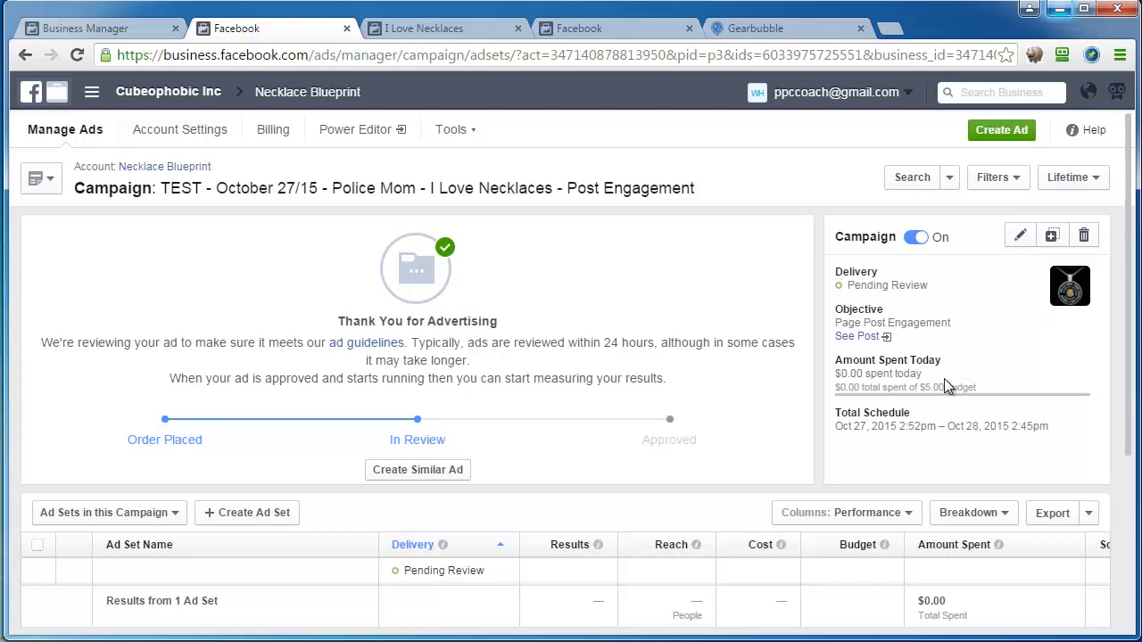
{"action": "scroll", "coordinate": [564, 362], "scroll_direction": "down", "scroll_amount": 3}
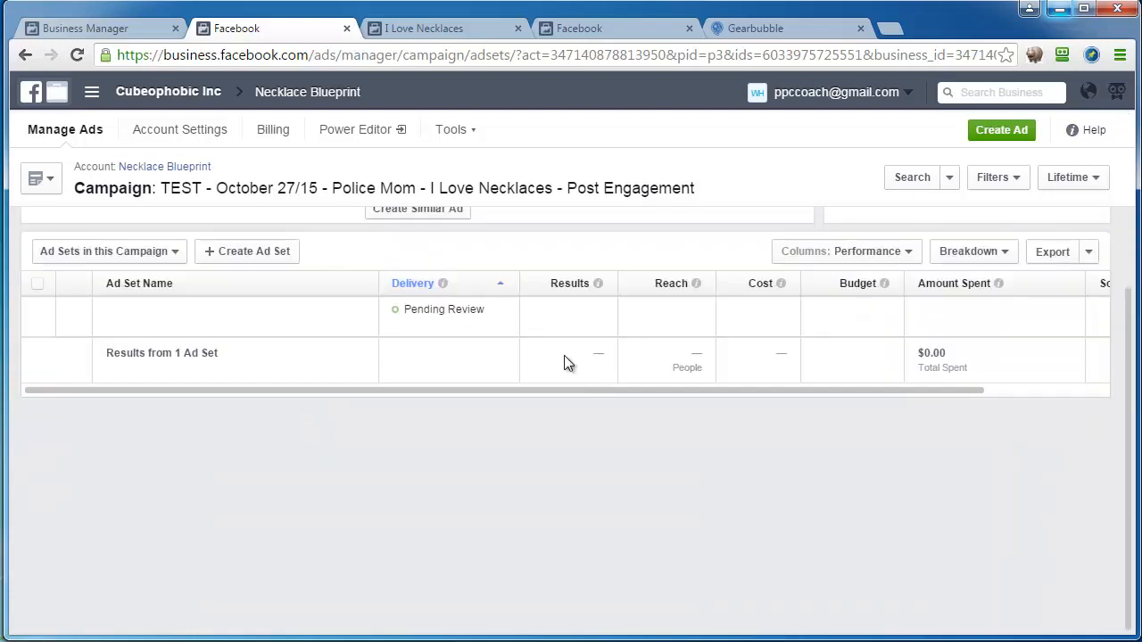
{"action": "scroll", "coordinate": [564, 363], "scroll_direction": "up", "scroll_amount": 3}
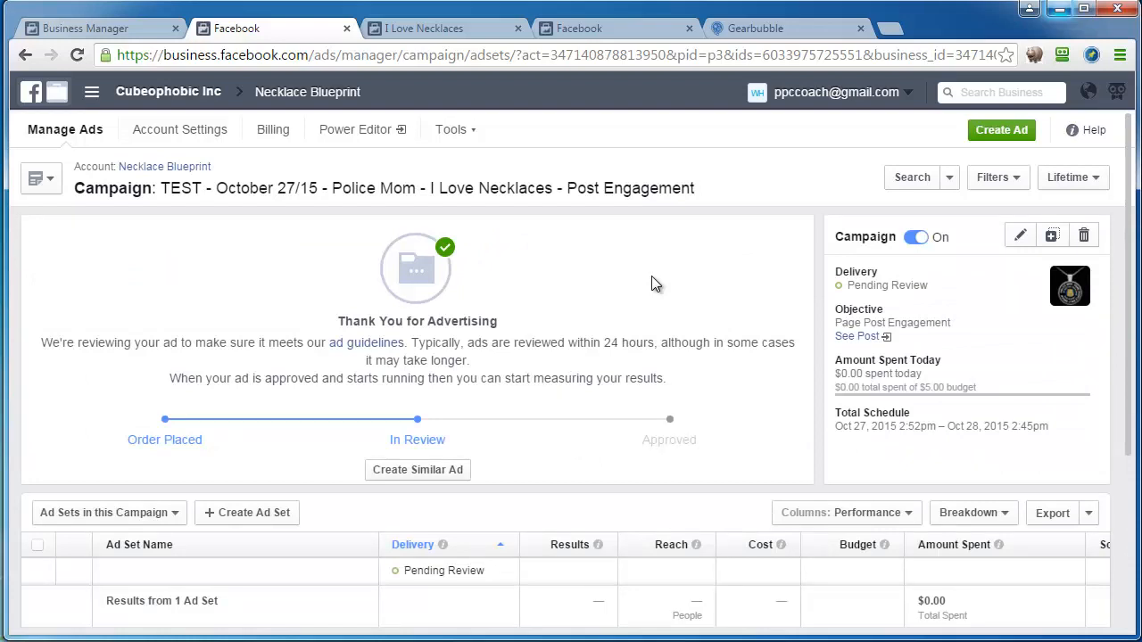
{"action": "left_click", "coordinate": [166, 166]}
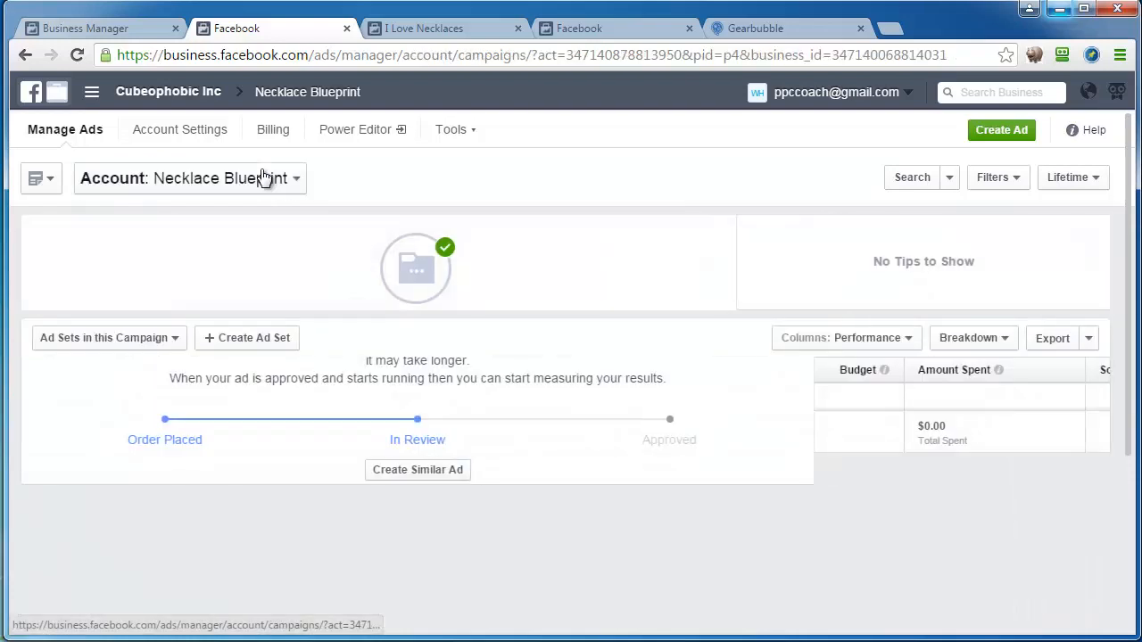